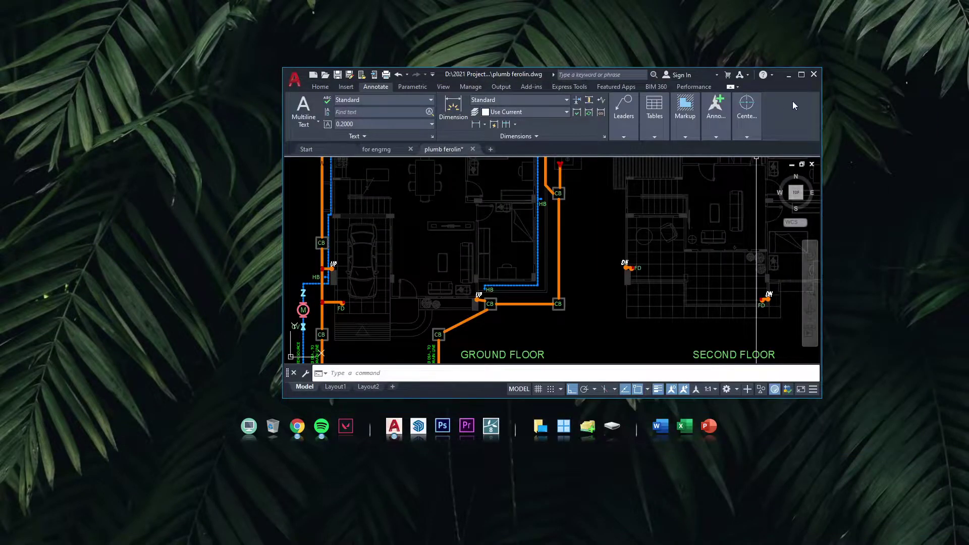
- Restore the plumb ferolin drawing in AutoCAD to full screen
left_click(801, 74)
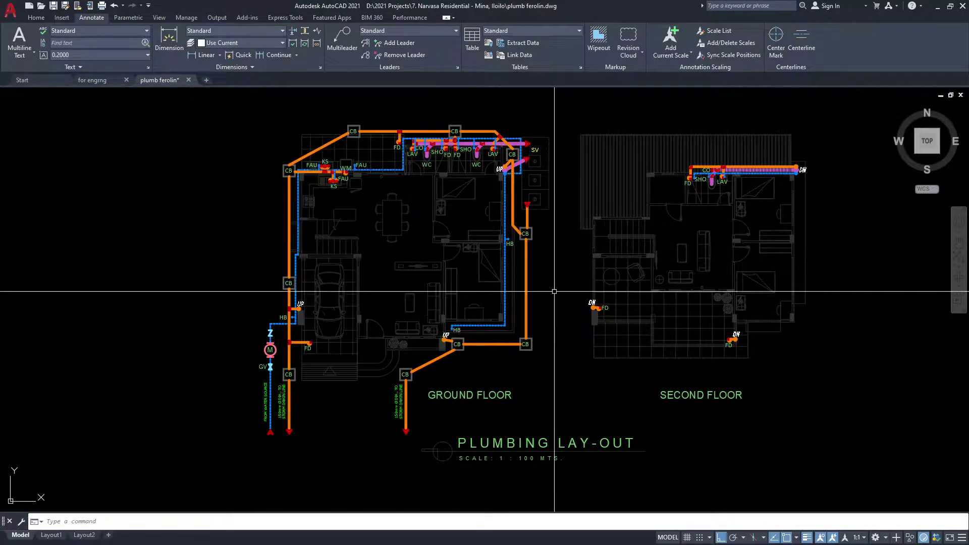
- Zoom out and window-select the ground floor and second floor plans with their piping
middle_click_drag(560, 303, 588, 301)
scroll(639, 377, "down", 4)
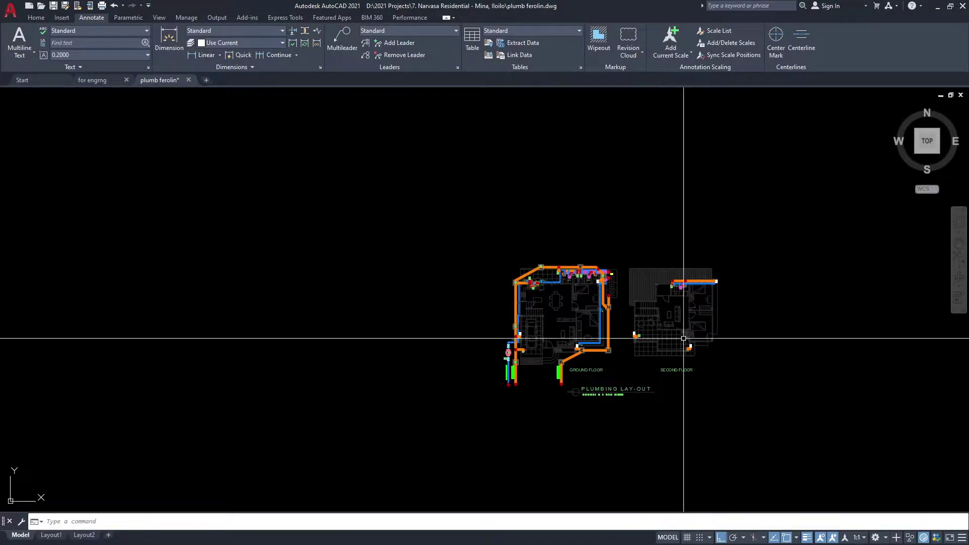
scroll(688, 335, "up", 4)
scroll(639, 320, "down", 2)
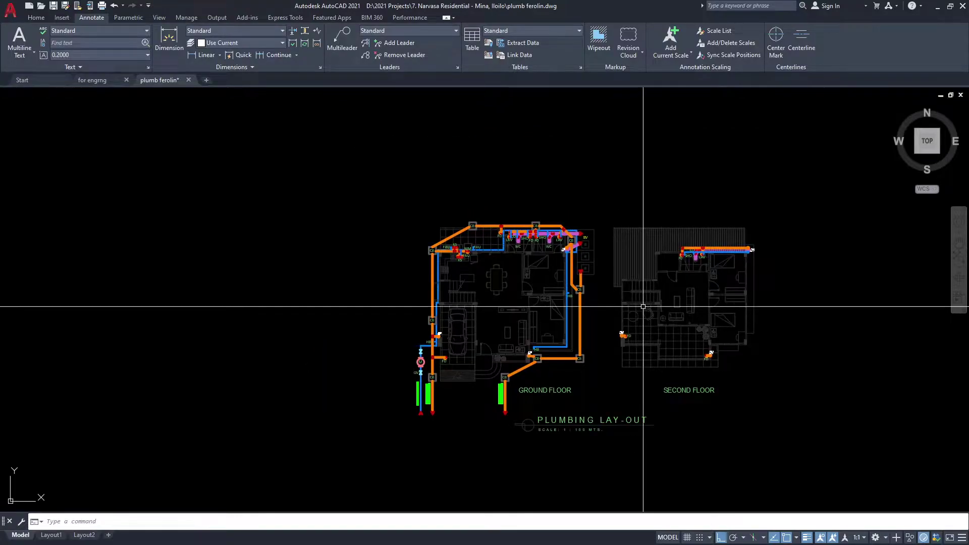
left_click(331, 184)
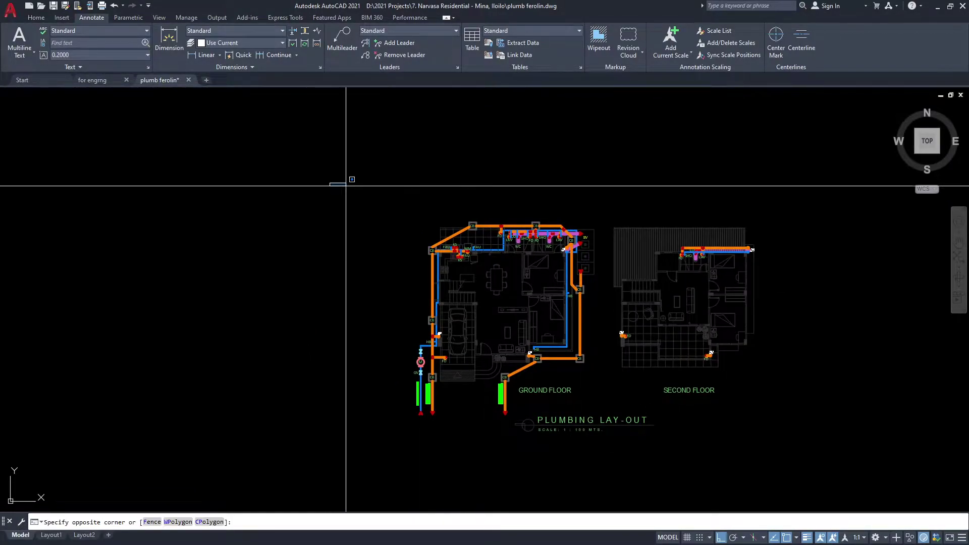
left_click(809, 418)
middle_click_drag(591, 366, 606, 373)
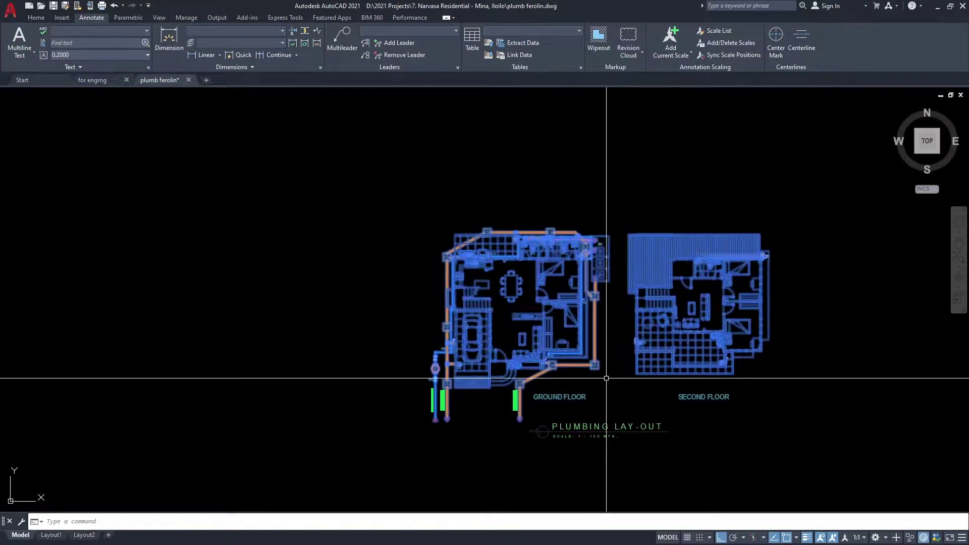
left_click(328, 186)
left_click(839, 432)
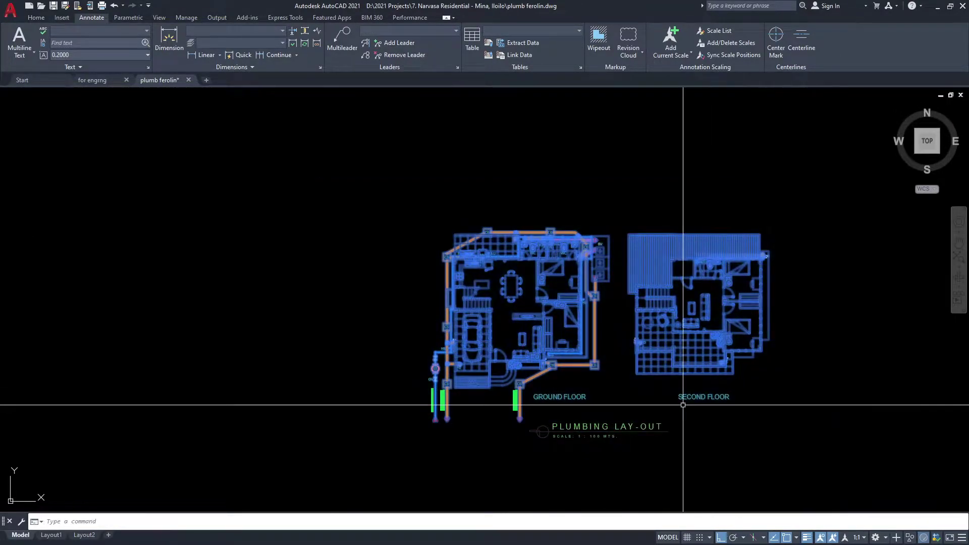
middle_click_drag(683, 404, 694, 409)
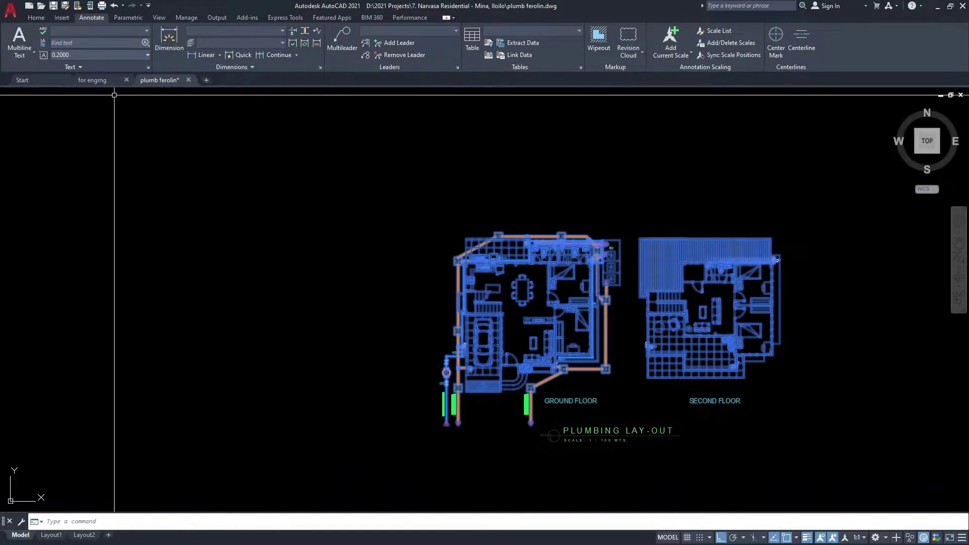
- Create a new blank drawing, Drawing1, with the grid turned off
left_click(206, 79)
middle_click_drag(410, 354, 554, 243)
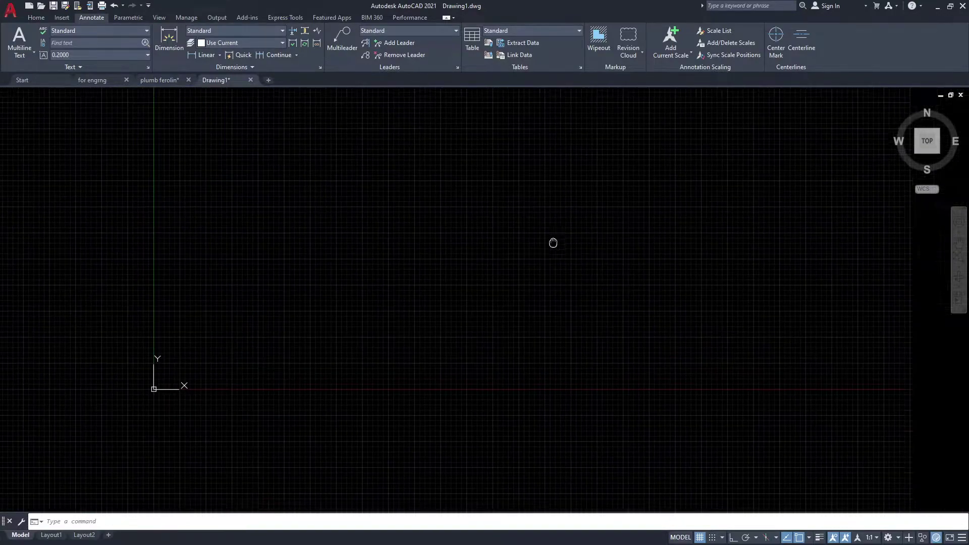
left_click(701, 538)
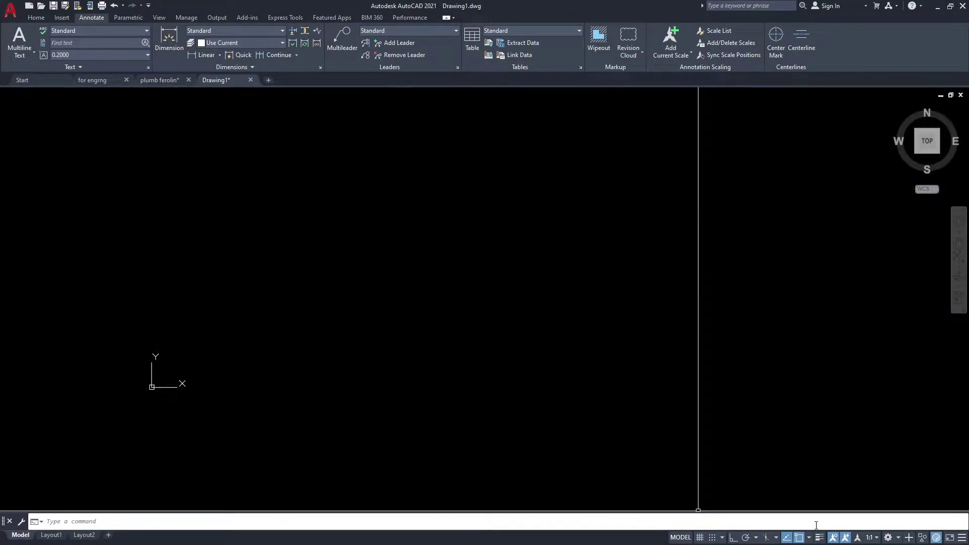
mouse_move(926, 144)
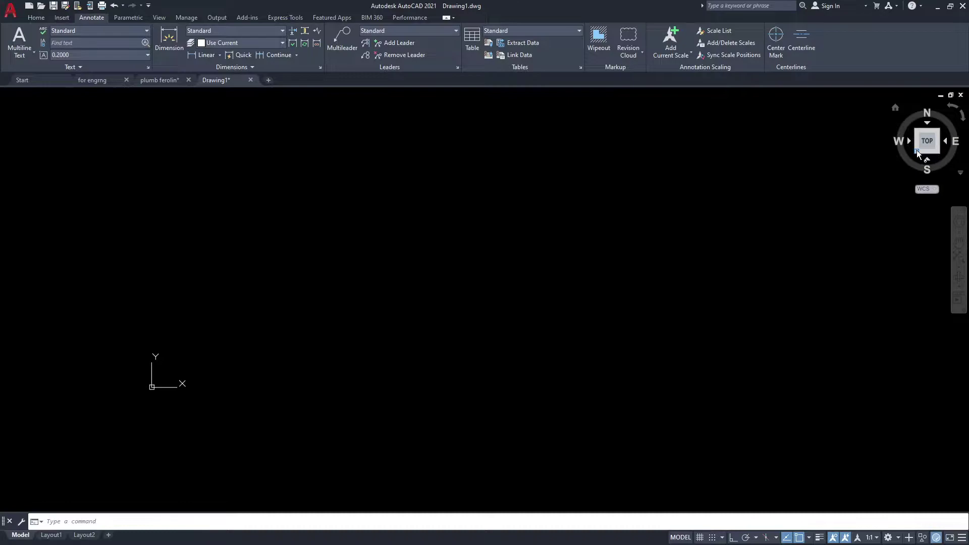
- Paste both floor plans at the origin and view them in southeast isometric
left_click(917, 152)
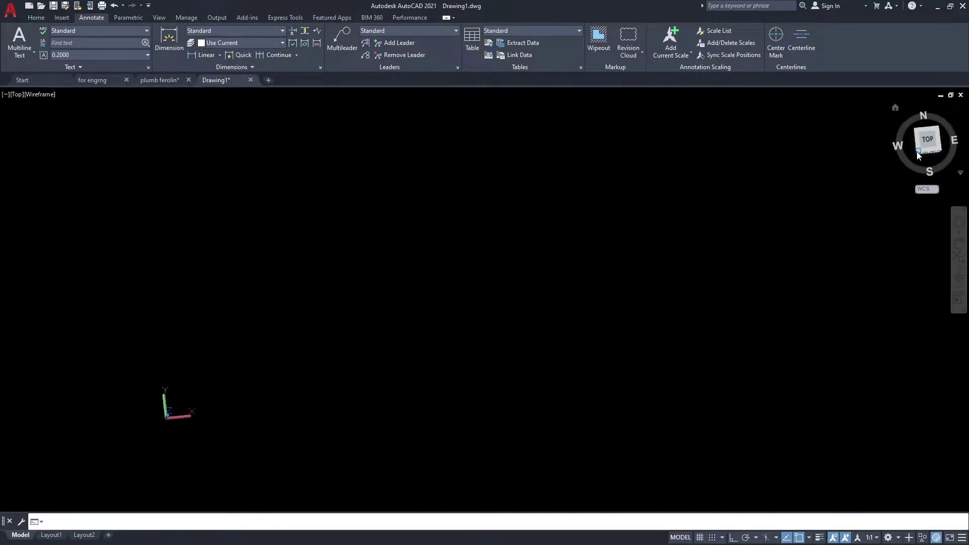
middle_click_drag(589, 313, 550, 331)
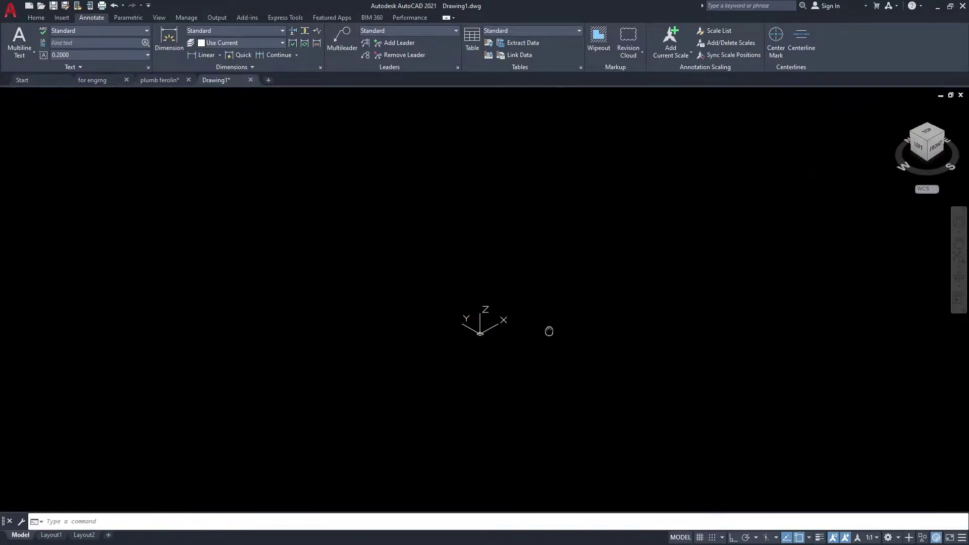
middle_click_drag(558, 276, 649, 340)
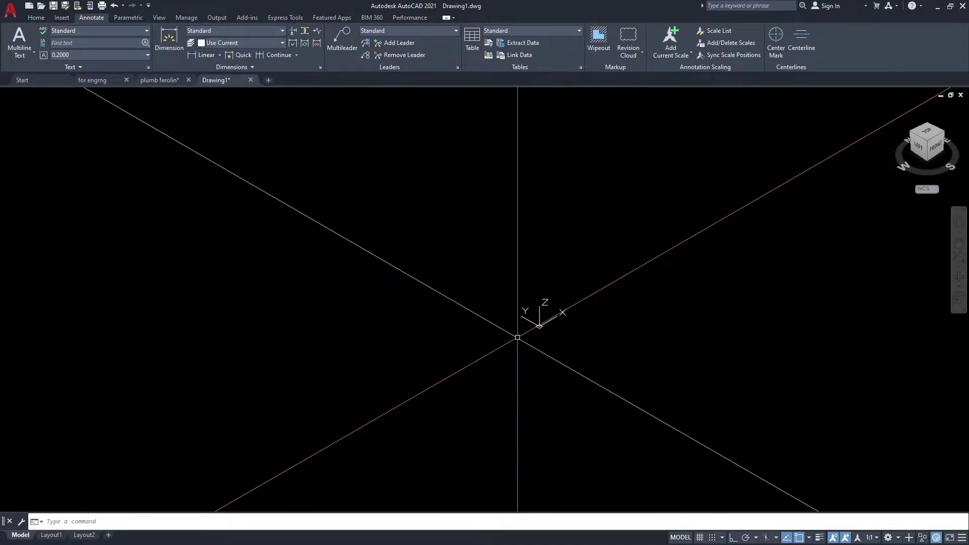
key("ctrl+v")
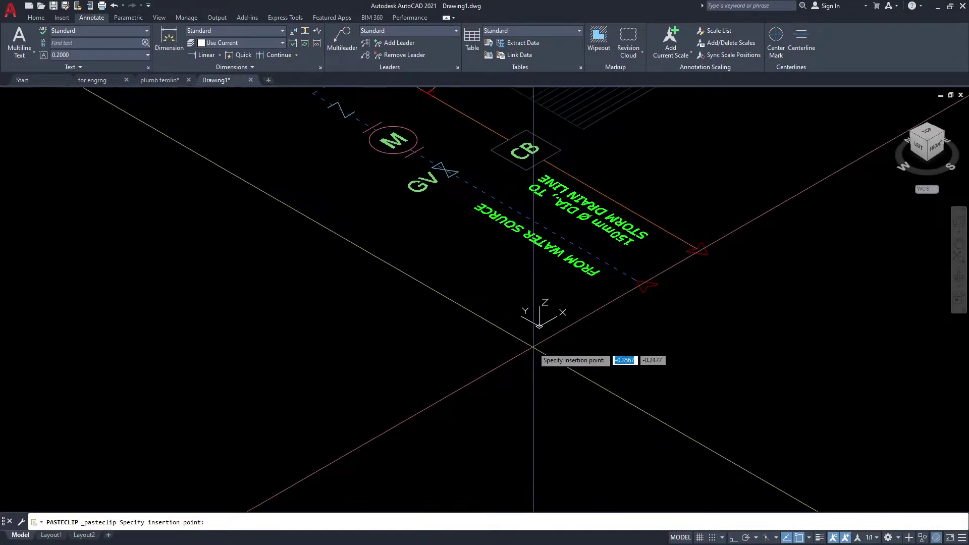
left_click(539, 328)
scroll(668, 287, "down", 5)
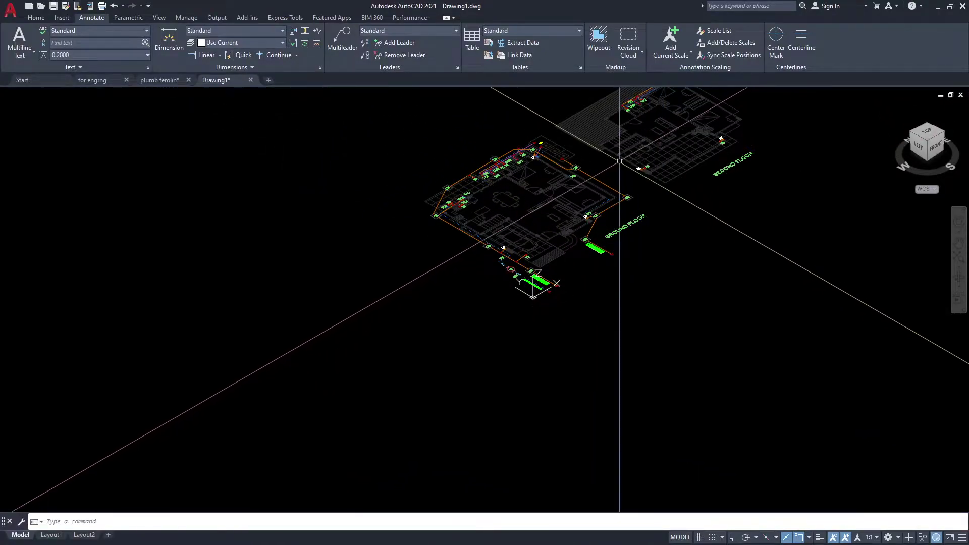
mouse_move(928, 142)
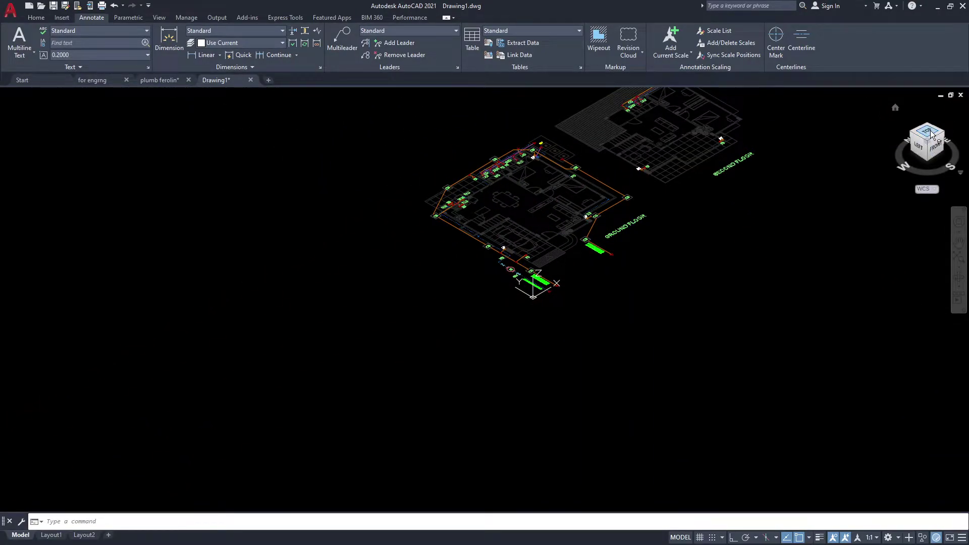
left_click(935, 141)
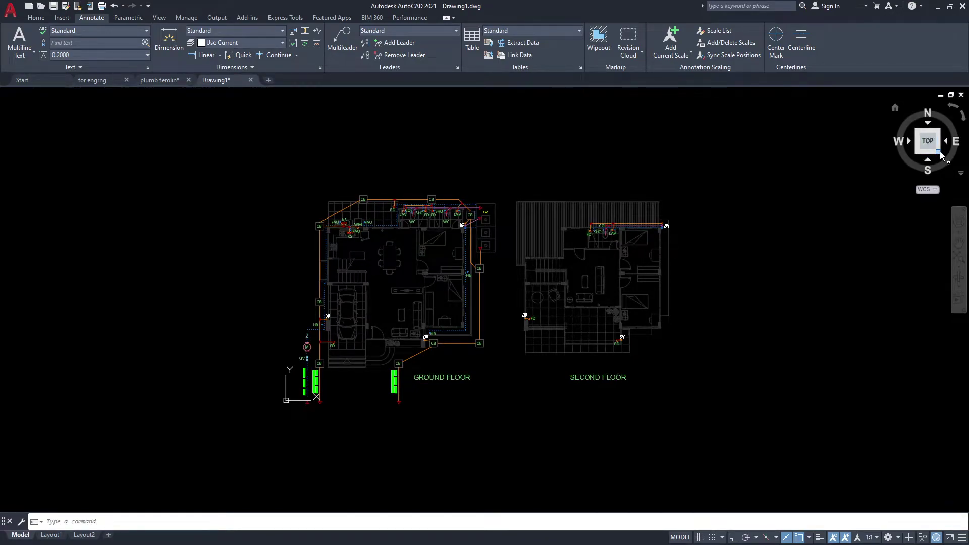
left_click(938, 153)
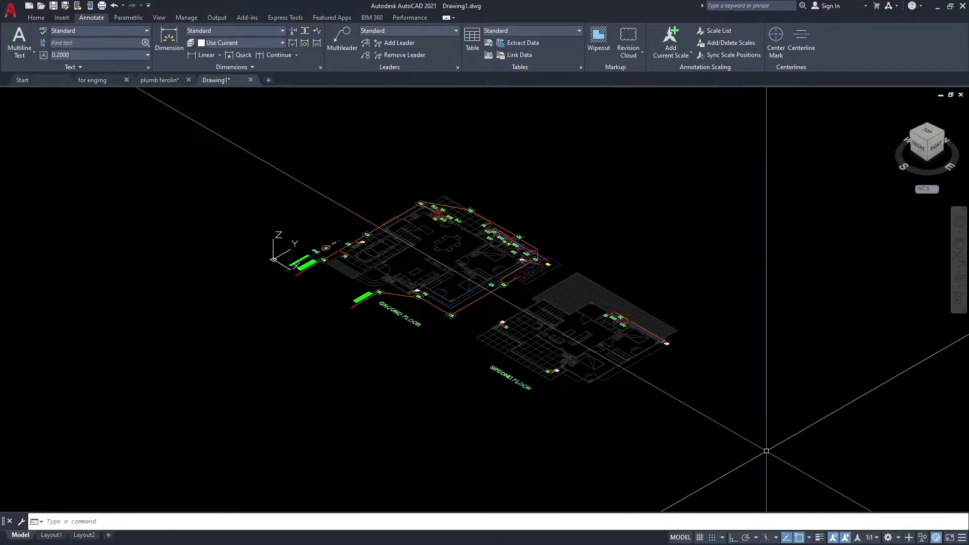
- Crossing-select all of the second floor plan
left_click(760, 433)
left_click(760, 433)
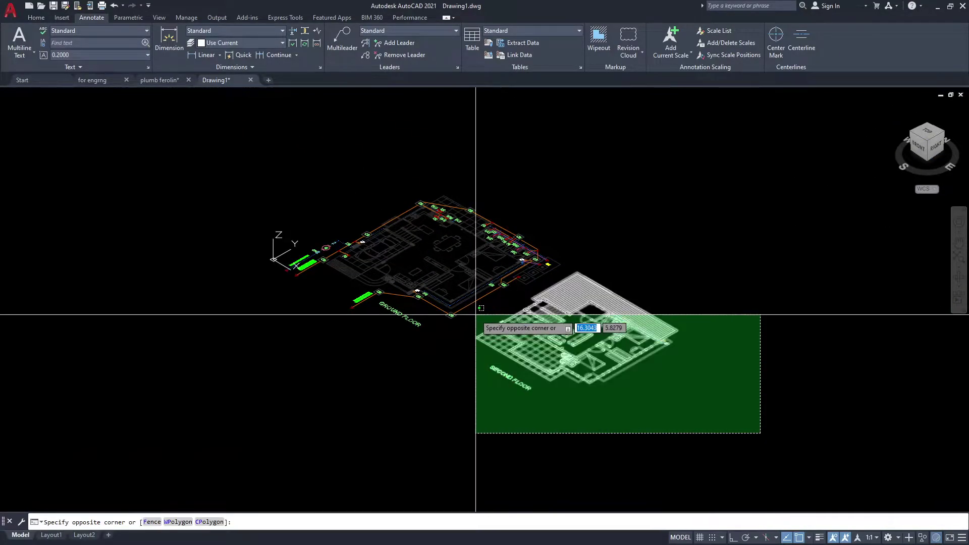
left_click(475, 314)
middle_click_drag(482, 317, 530, 350)
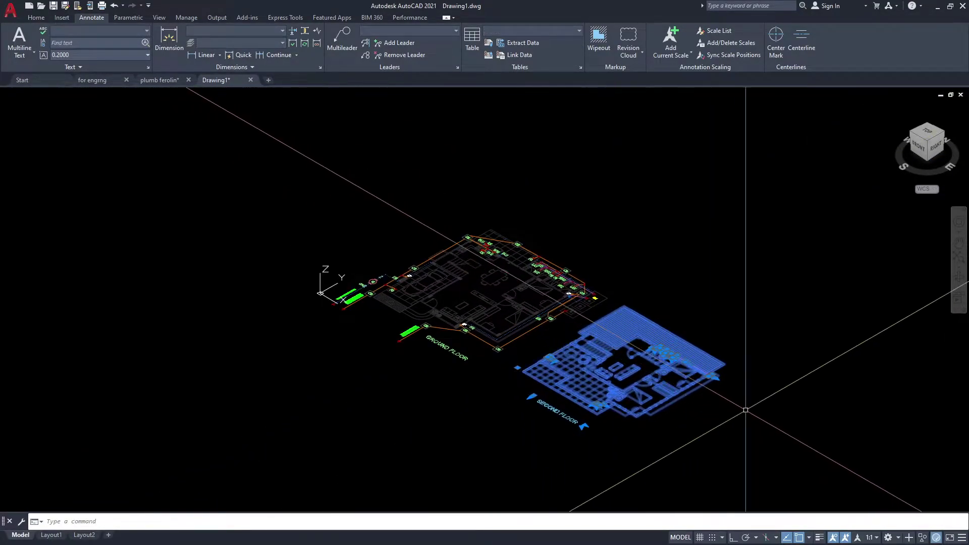
left_click(747, 510)
left_click(525, 346)
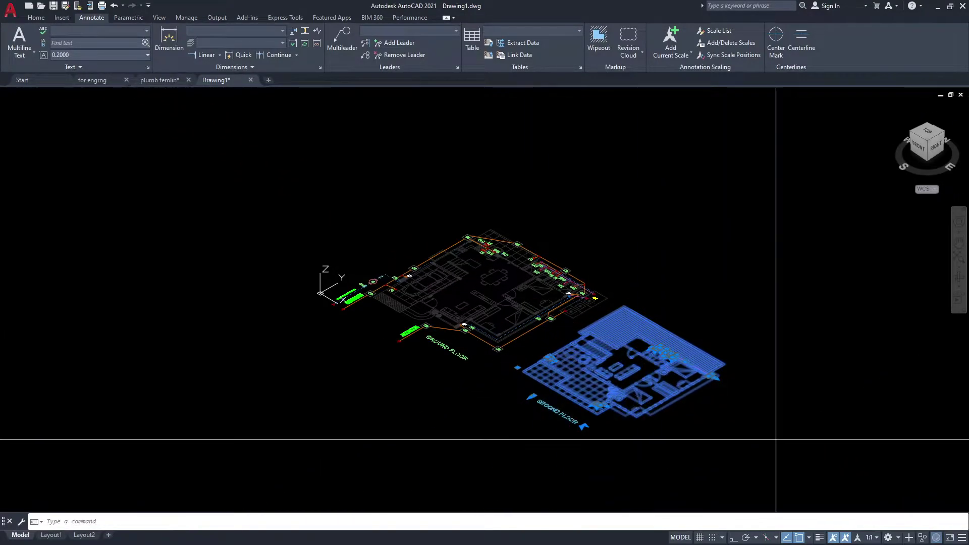
left_click(768, 400)
left_click(608, 320)
left_click(720, 403)
left_click(592, 377)
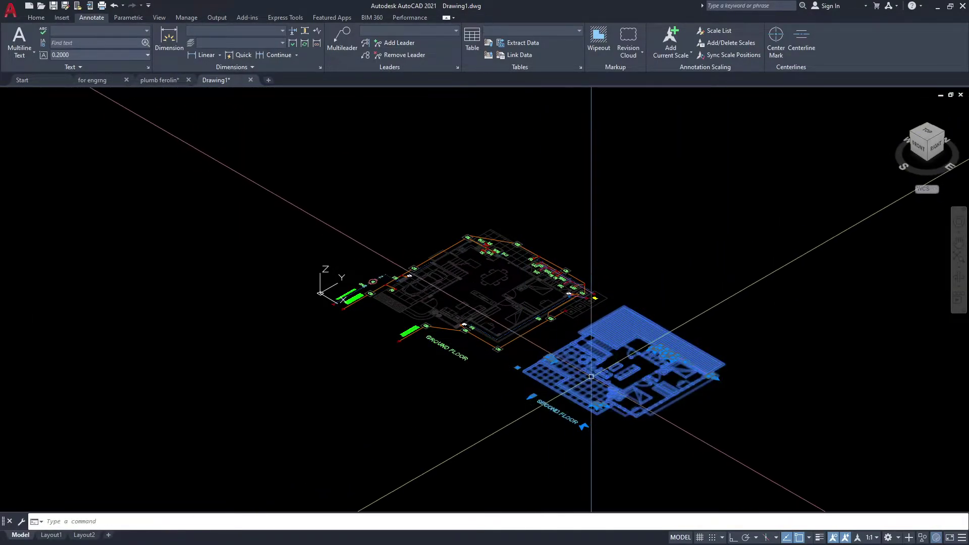
middle_click_drag(591, 377, 694, 418)
- Move the second floor plan straight up above the ground floor
type("m")
key("Return")
left_click(722, 407)
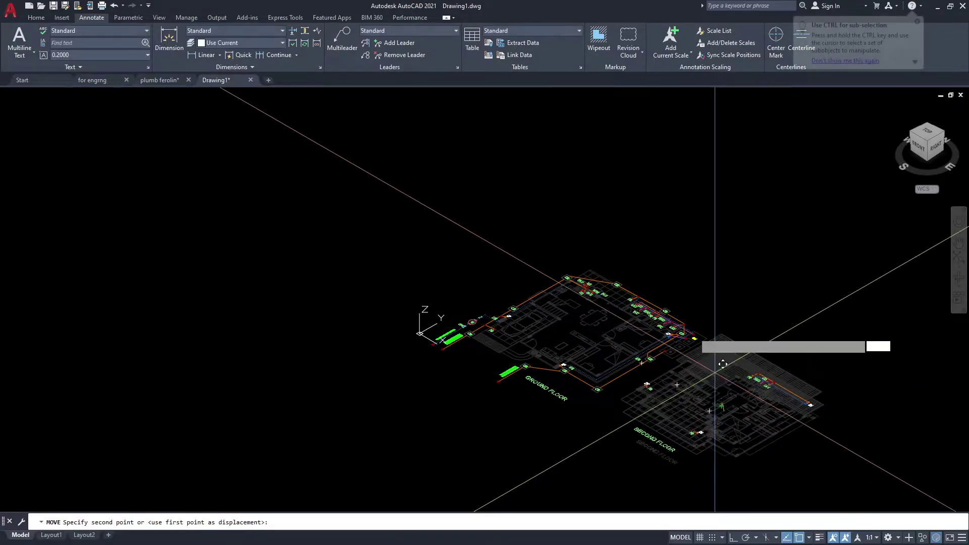
middle_click_drag(560, 176, 645, 228)
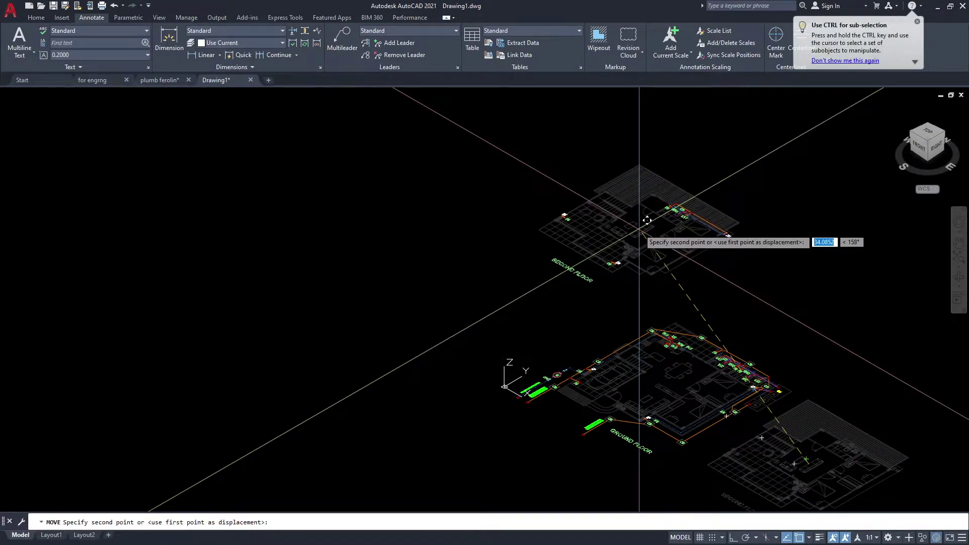
left_click(647, 221)
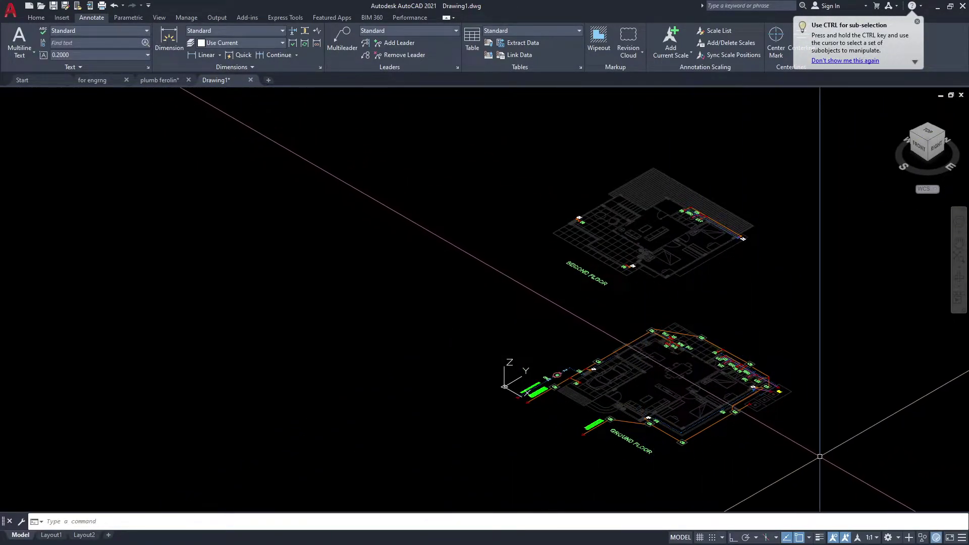
scroll(658, 306, "up", 4)
scroll(658, 306, "down", 2)
scroll(661, 309, "down", 2)
- Draw a vertical XLINE from a ground-floor point with Ortho on
scroll(667, 314, "down", 1)
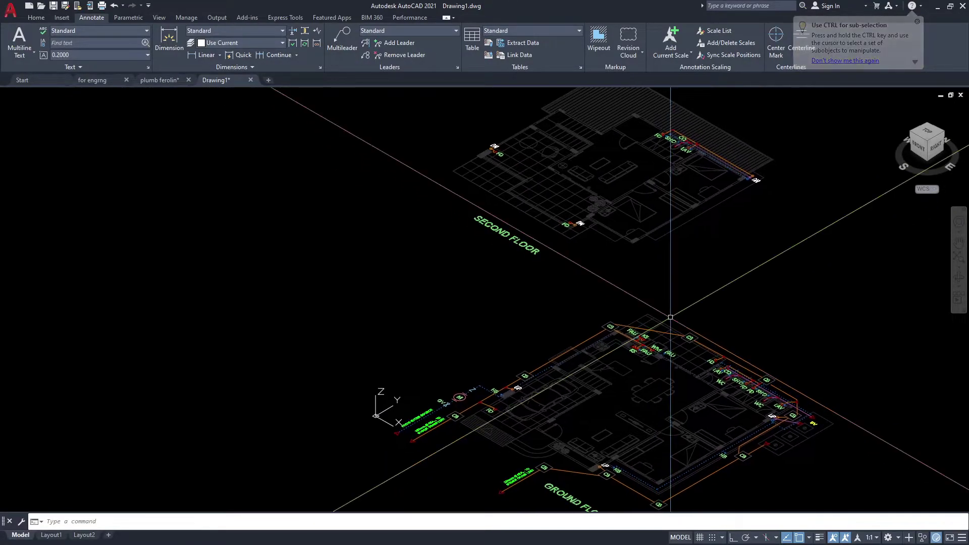
type("xl")
key("Return")
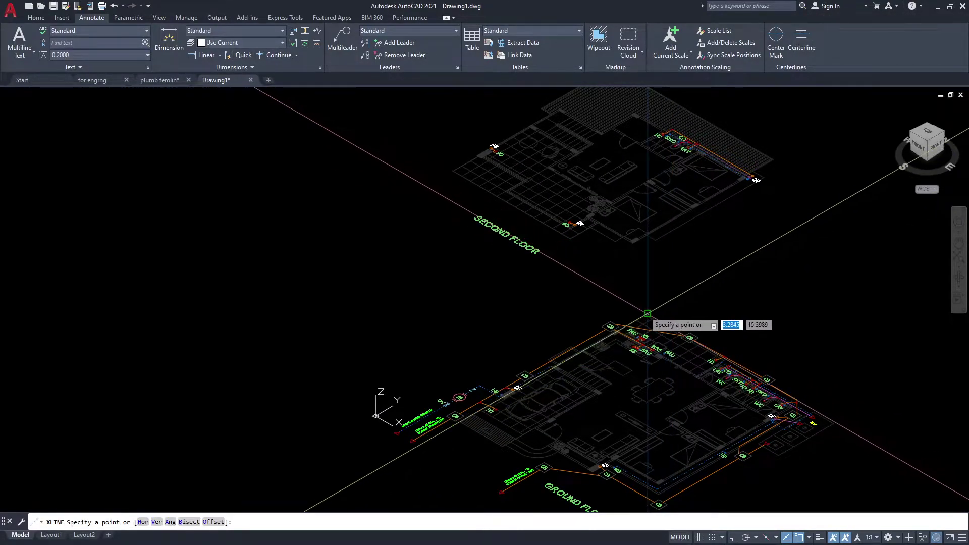
left_click(648, 313)
scroll(682, 324, "down", 2)
scroll(680, 263, "down", 1)
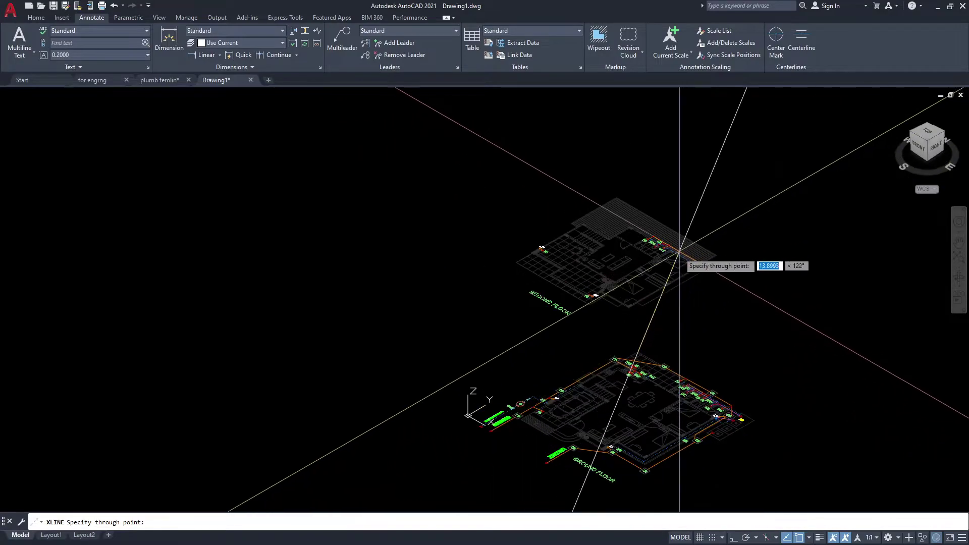
mouse_move(721, 234)
middle_mouse_down()
mouse_move(625, 167)
mouse_move(620, 198)
middle_mouse_up()
key("F8")
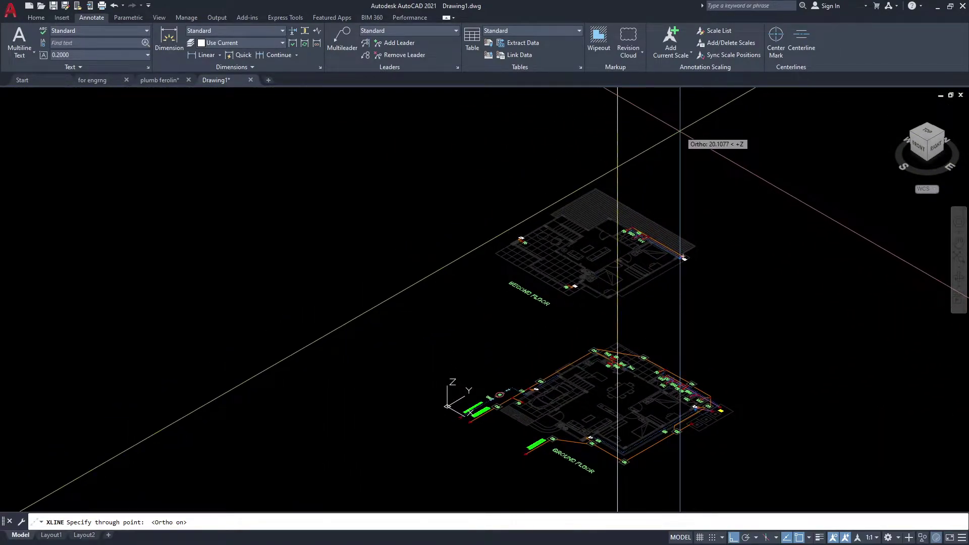
left_click(683, 258)
key("Return")
scroll(626, 298, "up", 4)
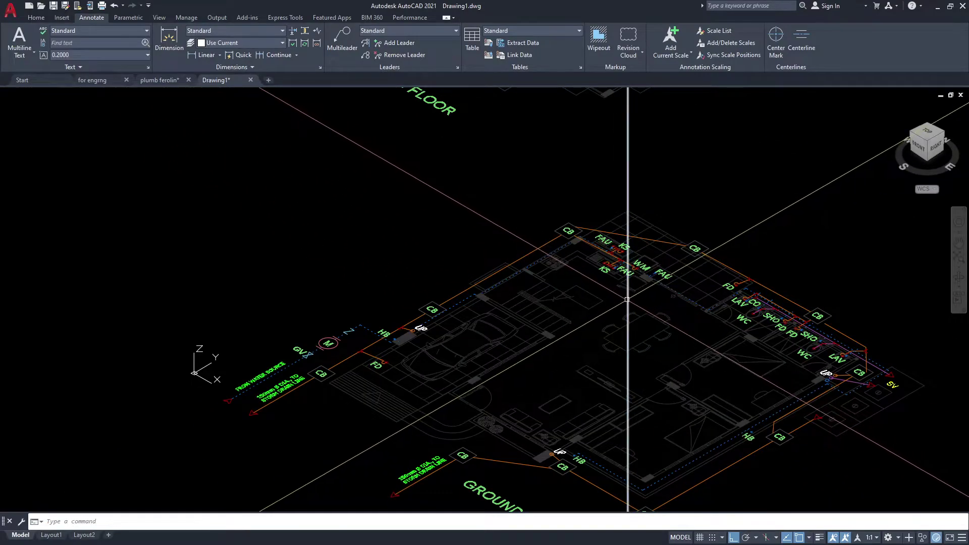
- Start another construction line with its first point at the CB box beside FAU
left_click(627, 299)
scroll(638, 302, "up", 2)
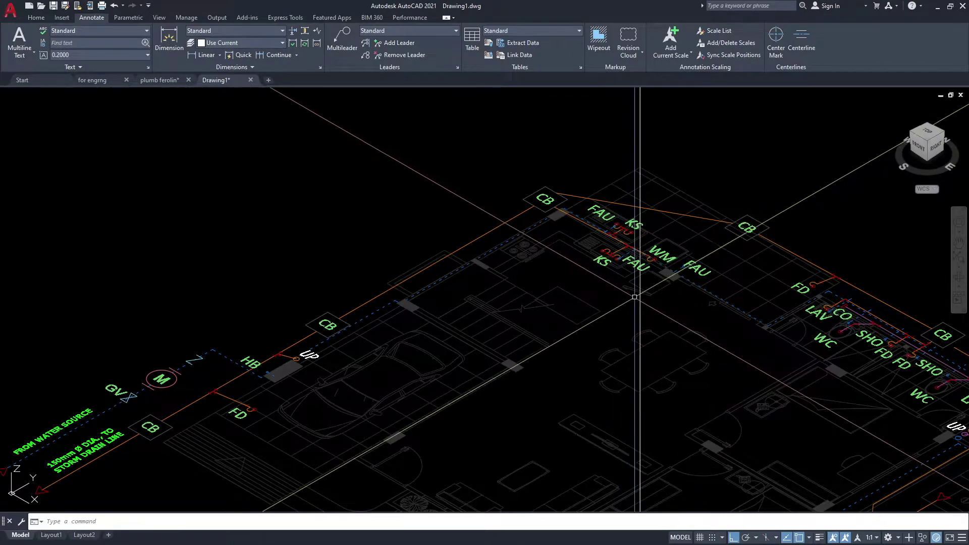
key("Escape")
scroll(574, 260, "up", 3)
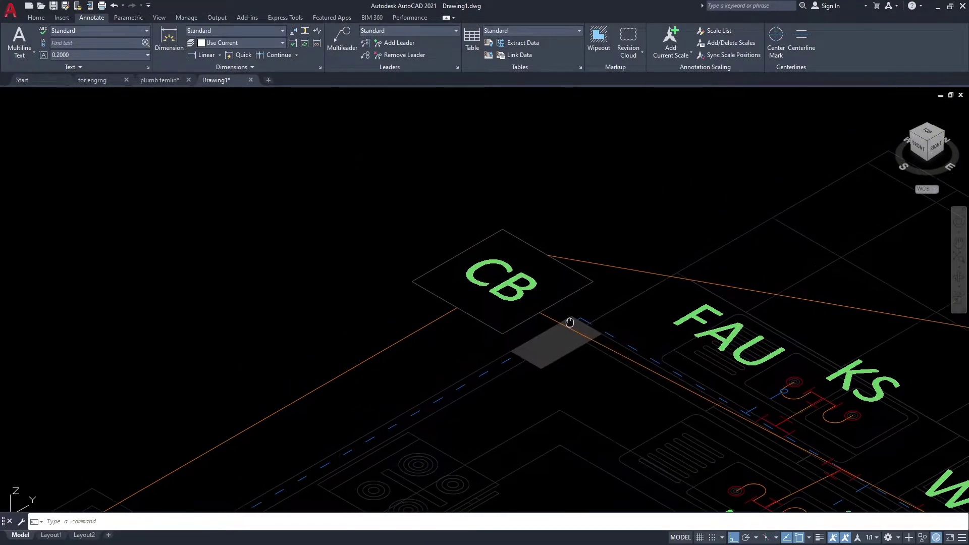
middle_click_drag(573, 259, 564, 362)
type("l")
key("Return")
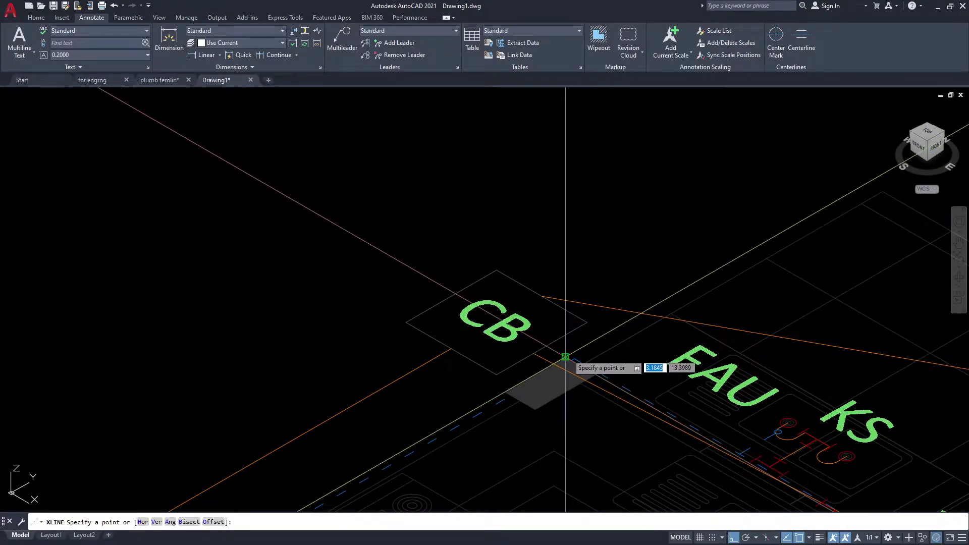
left_click(564, 363)
scroll(580, 320, "down", 4)
left_click(613, 303)
key("Return")
scroll(613, 303, "down", 5)
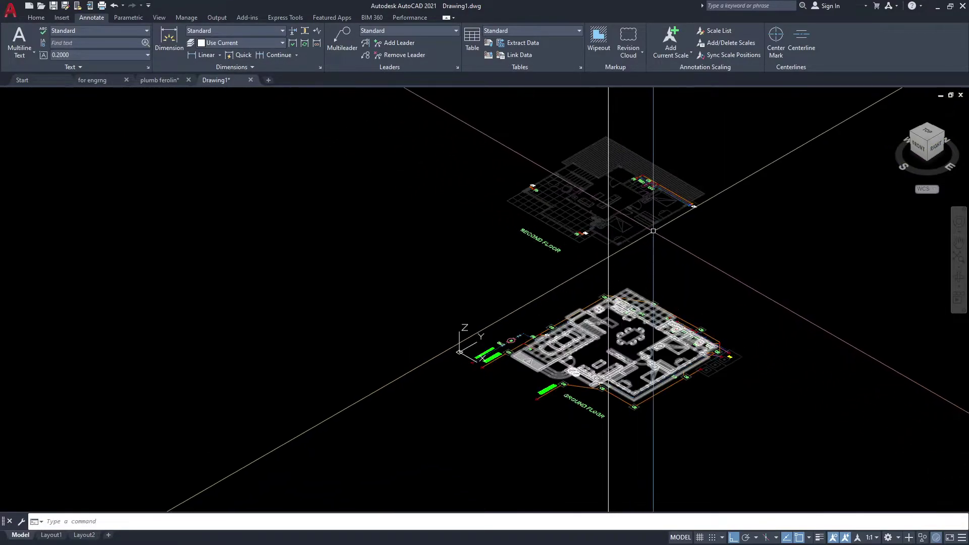
scroll(430, 194, "up", 3)
left_click(430, 193)
left_click(895, 449)
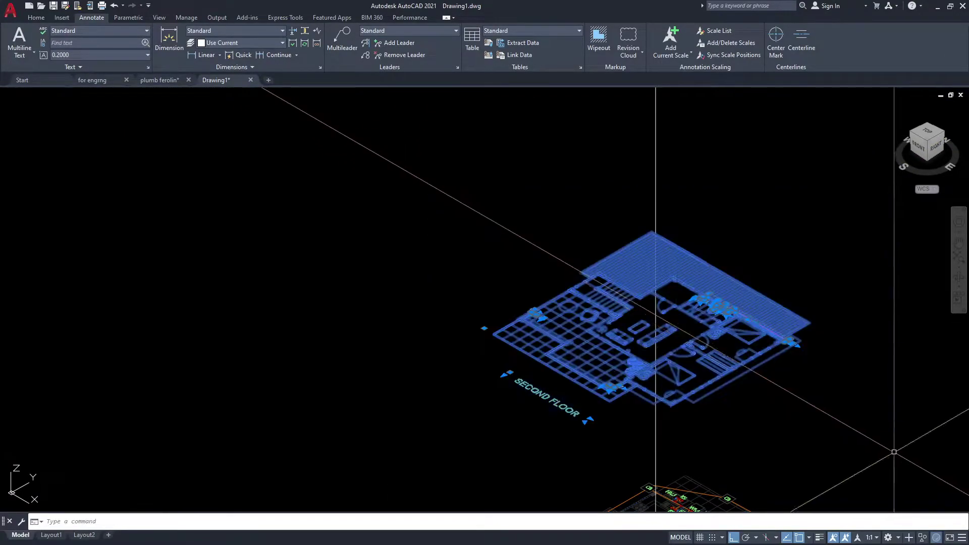
scroll(707, 288, "up", 3)
scroll(638, 197, "up", 2)
scroll(637, 198, "down", 2)
scroll(623, 152, "down", 1)
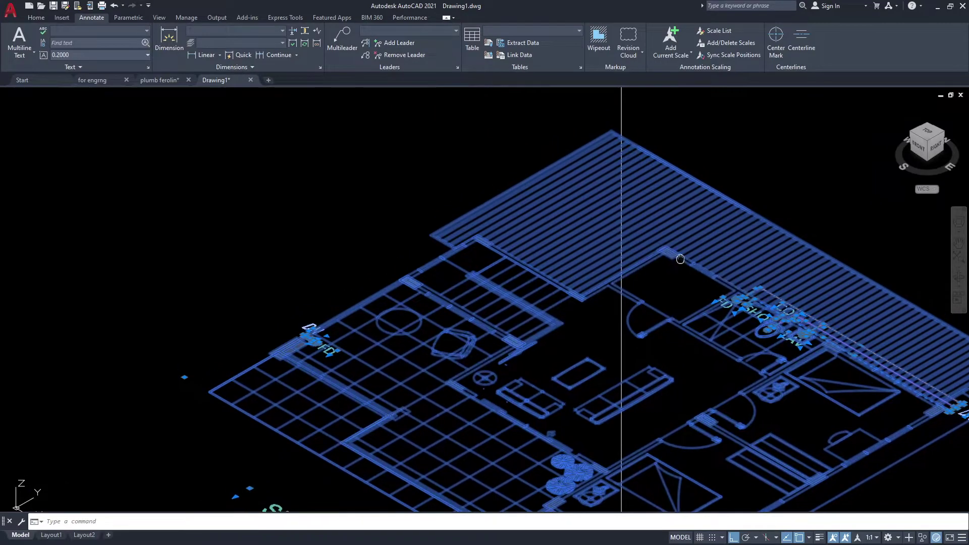
scroll(655, 132, "down", 3)
scroll(697, 399, "up", 2)
scroll(696, 399, "up", 3)
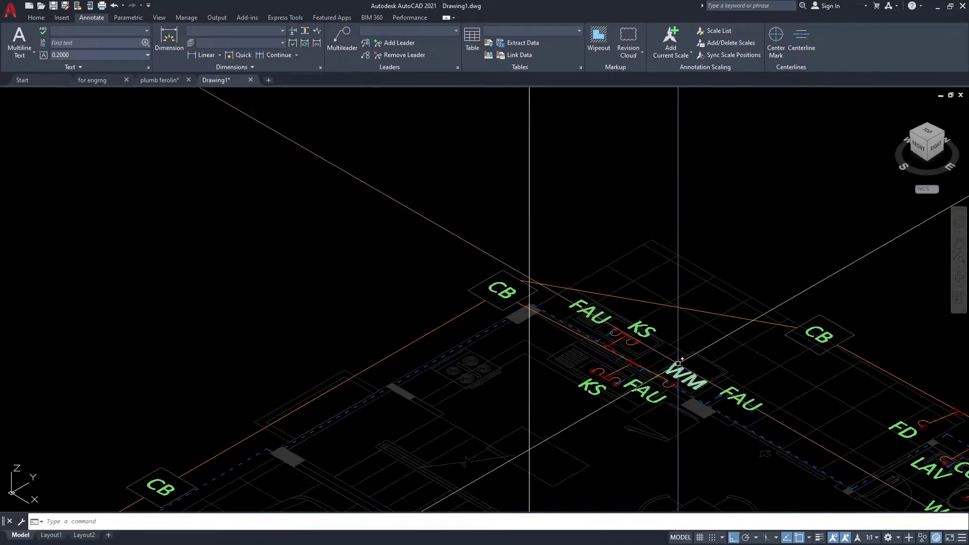
scroll(696, 399, "down", 3)
scroll(697, 399, "down", 2)
middle_click_drag(681, 306, 670, 381)
scroll(586, 303, "up", 4)
scroll(558, 207, "up", 2)
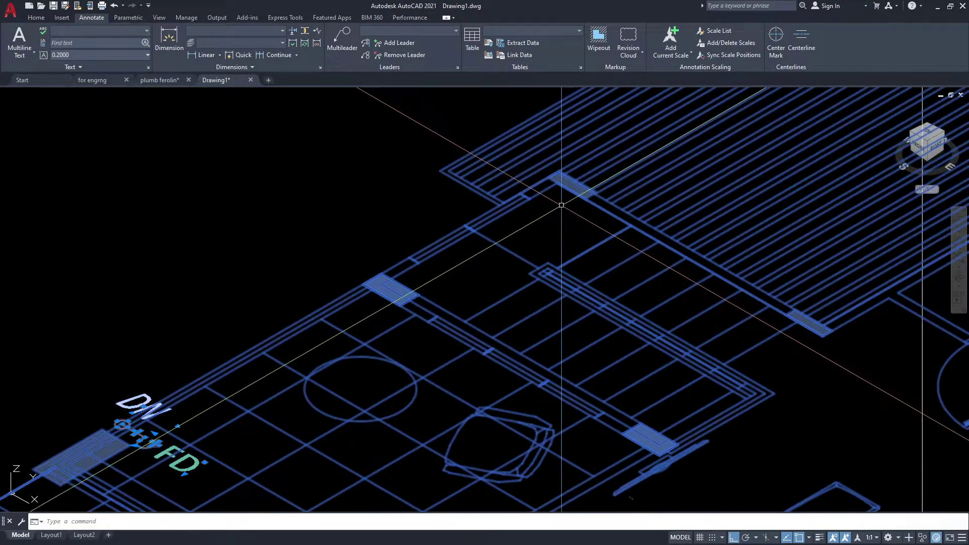
scroll(613, 262, "down", 4)
middle_click_drag(614, 262, 655, 151)
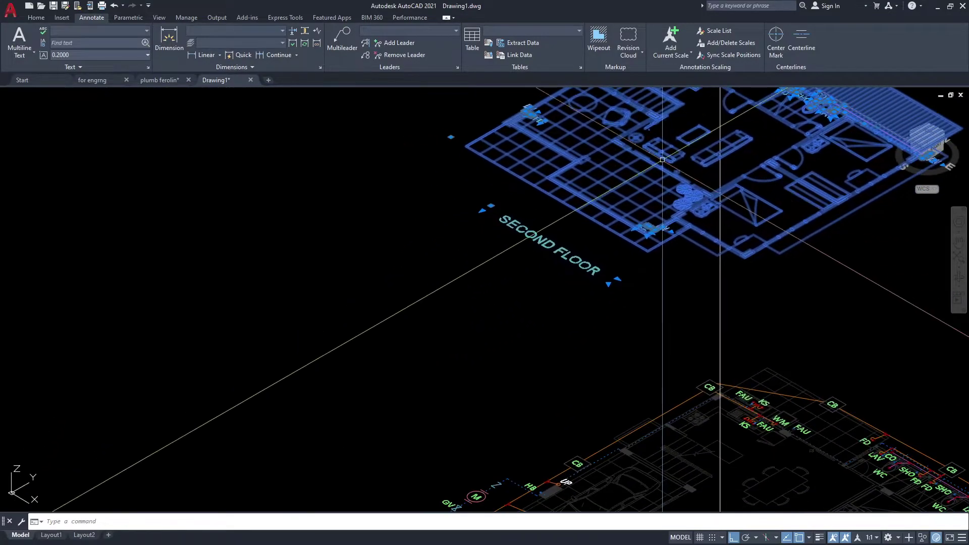
scroll(655, 325, "up", 3)
scroll(654, 325, "up", 2)
scroll(671, 303, "down", 4)
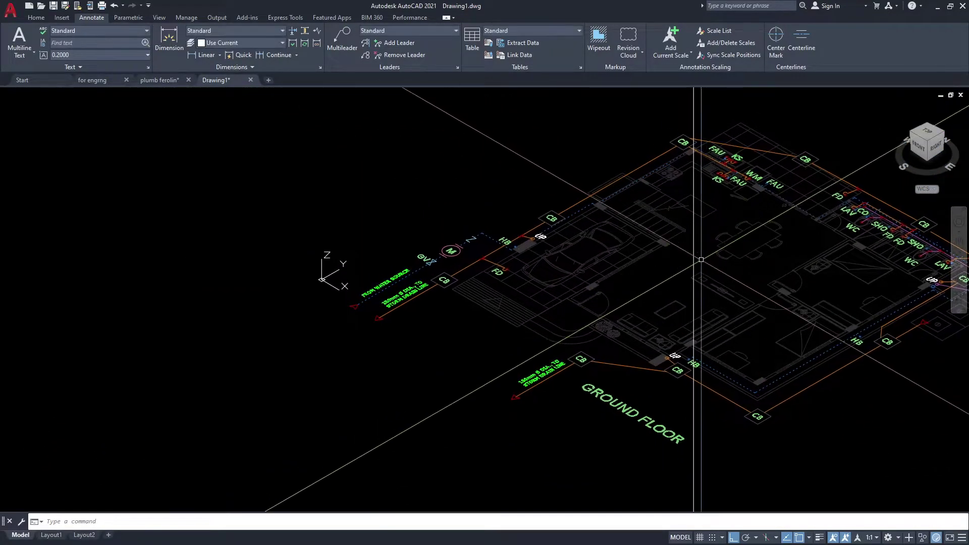
- Add a second vertical construction line at the CB box near UP
scroll(691, 280, "down", 2)
middle_click_drag(695, 276, 690, 285)
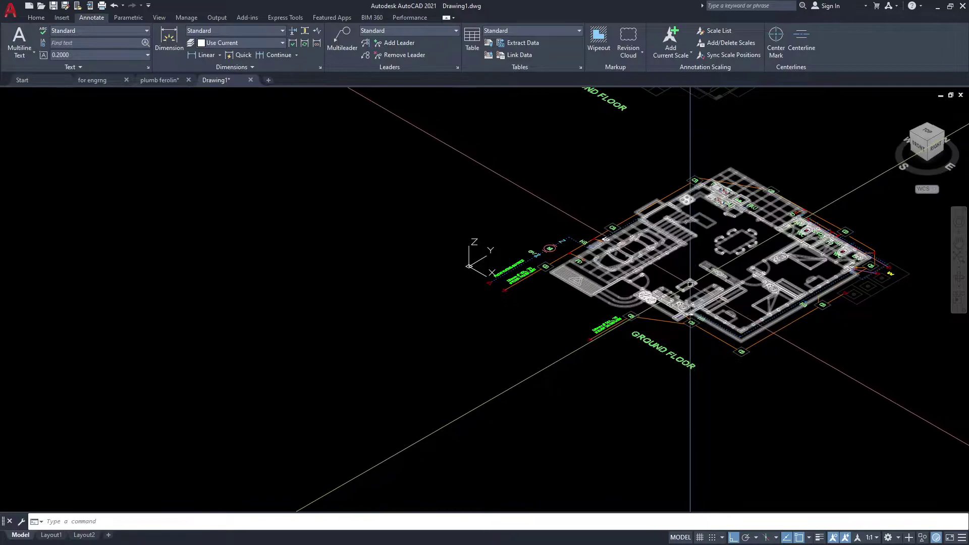
type("l")
key("Return")
scroll(702, 348, "up", 3)
scroll(696, 356, "up", 2)
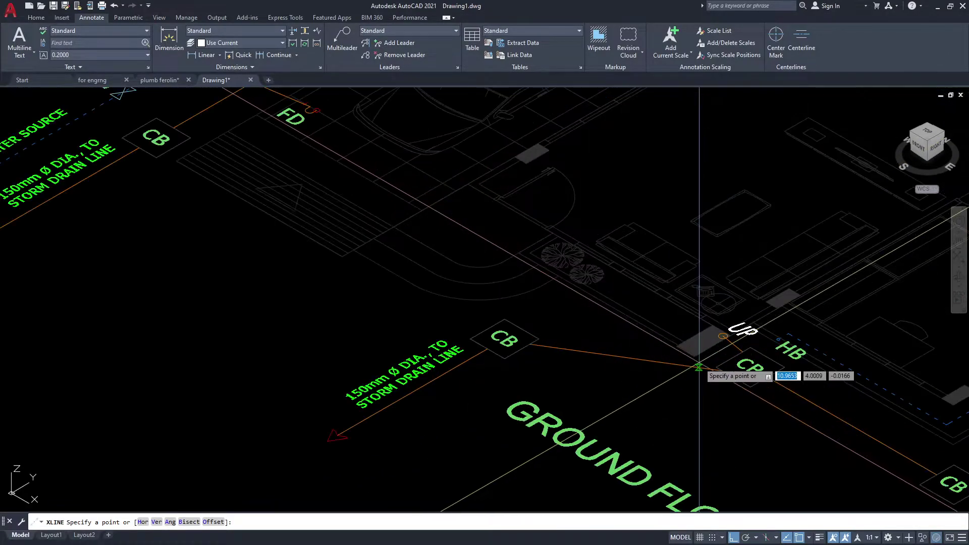
left_click(695, 356)
scroll(696, 364, "down", 2)
scroll(694, 283, "down", 3)
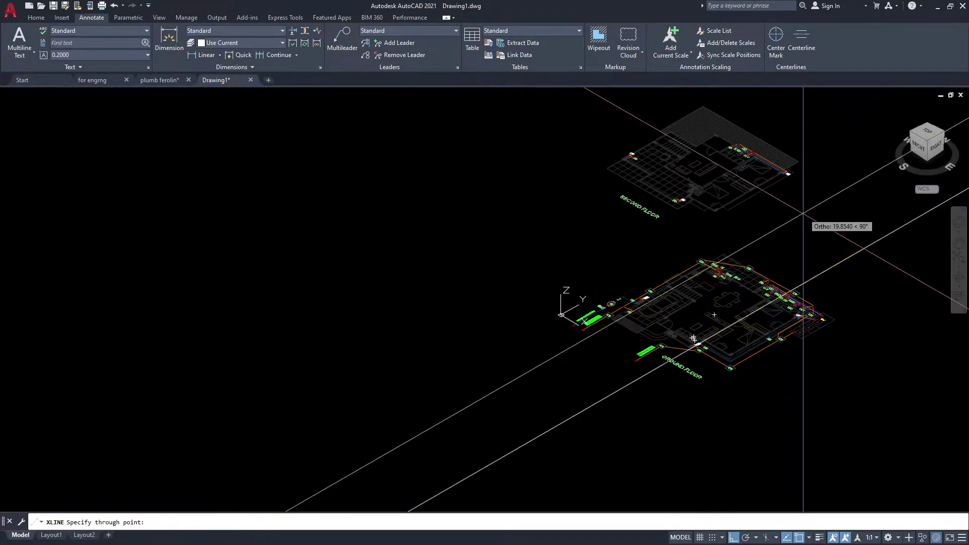
scroll(693, 242, "up", 1)
scroll(687, 353, "up", 2)
key("Escape")
scroll(676, 379, "up", 2)
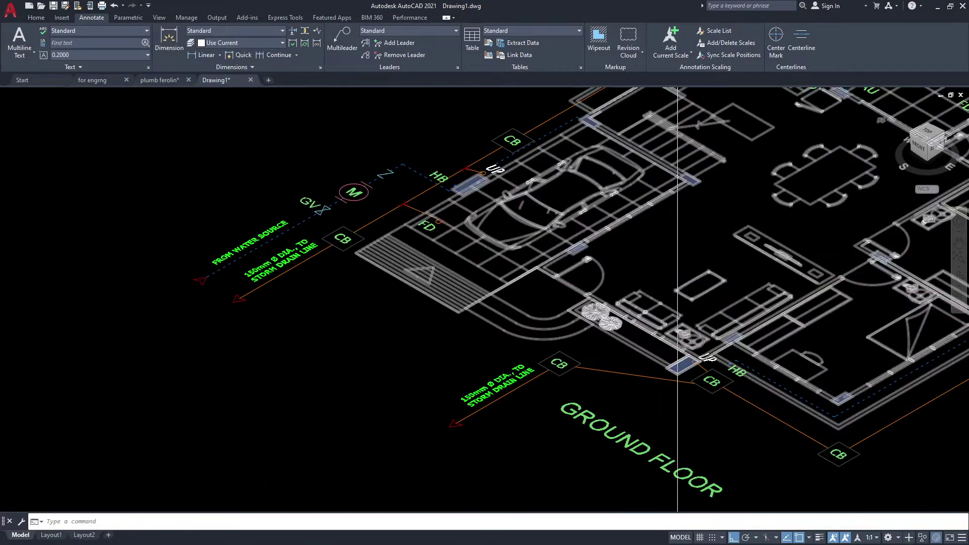
scroll(691, 384, "up", 2)
scroll(690, 384, "down", 5)
scroll(688, 303, "up", 1)
scroll(688, 281, "up", 3)
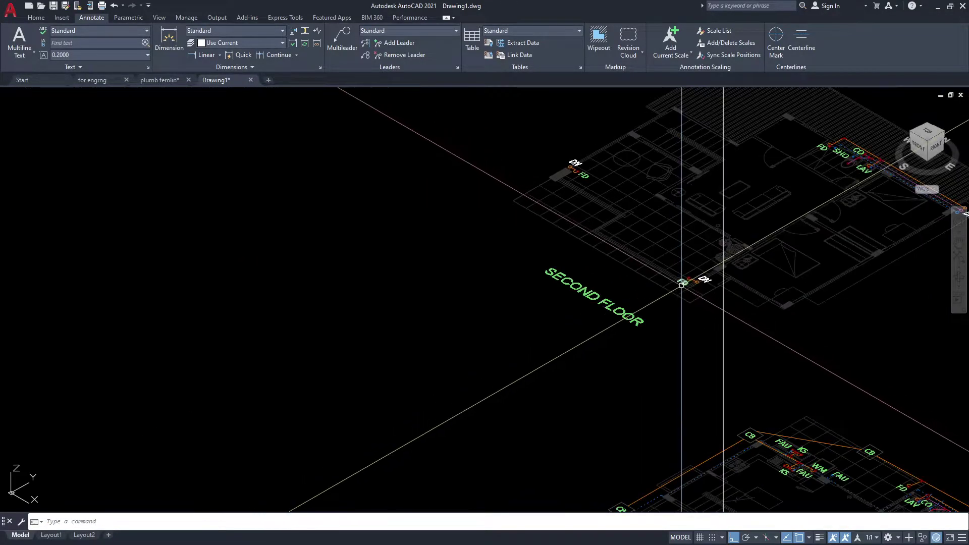
scroll(761, 278, "up", 2)
scroll(758, 293, "down", 3)
scroll(682, 243, "down", 2)
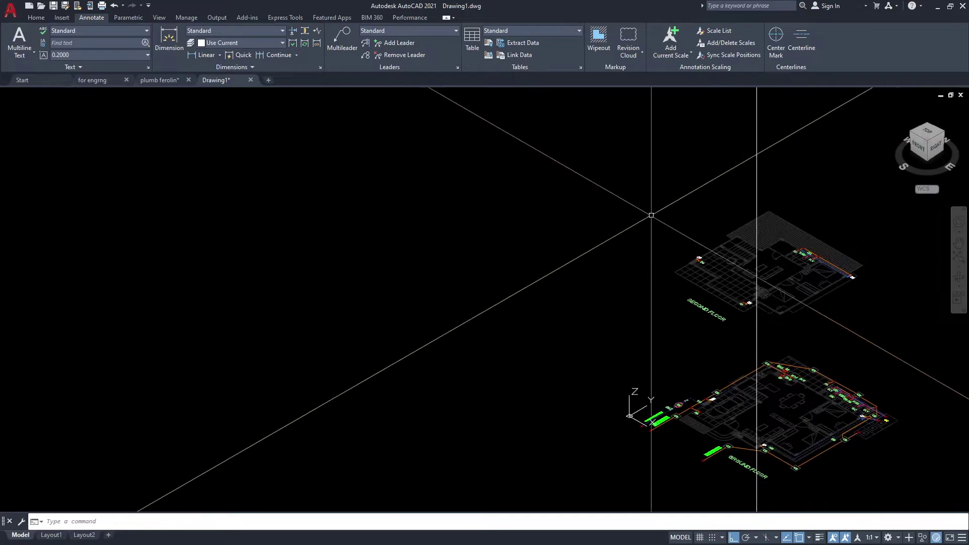
- Window-select the entire second-floor plan
left_click(631, 193)
left_click(869, 319)
scroll(732, 288, "up", 5)
middle_click_drag(734, 288, 735, 294)
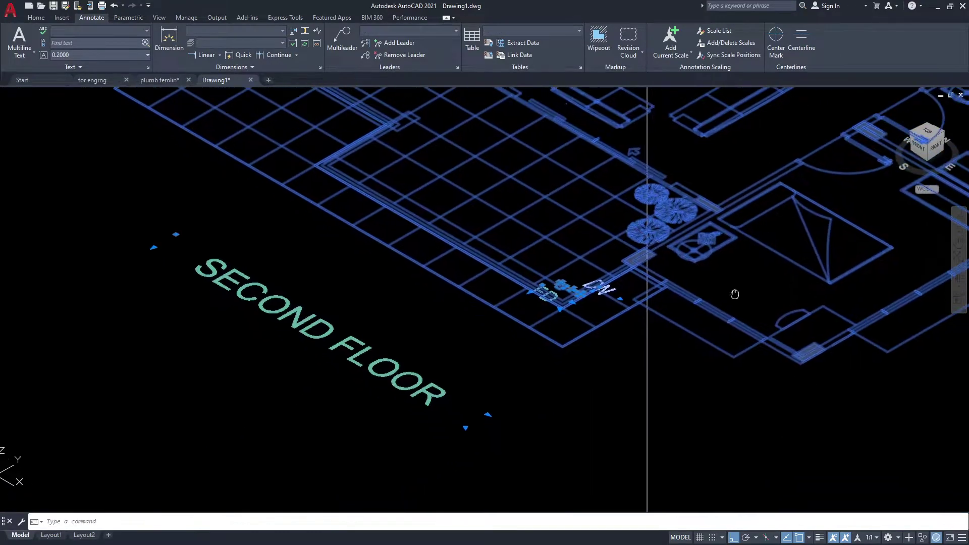
type("m")
- Move the second floor from its DN drain onto the construction line, Ortho off
key("Return")
scroll(735, 293, "up", 5)
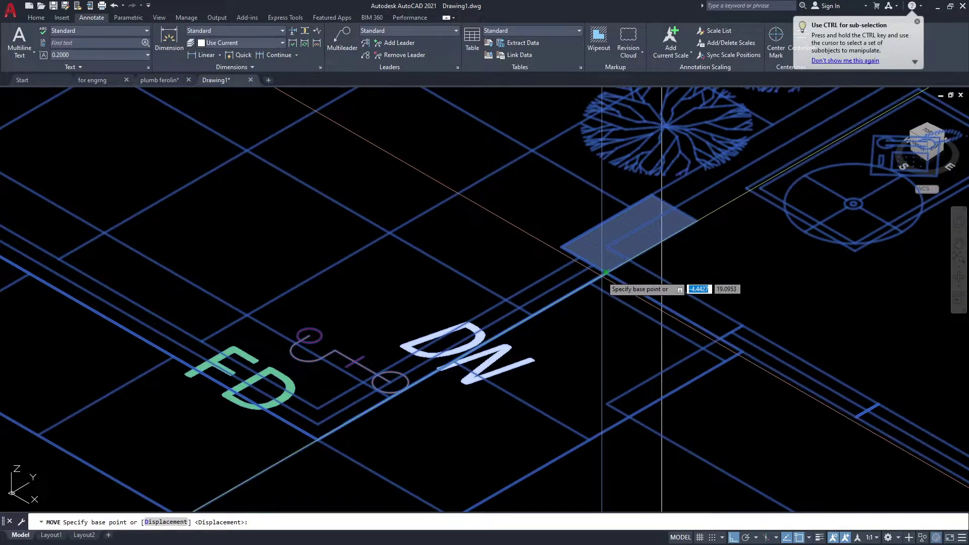
scroll(609, 270, "up", 3)
left_click(609, 270)
scroll(609, 270, "down", 3)
scroll(691, 248, "down", 3)
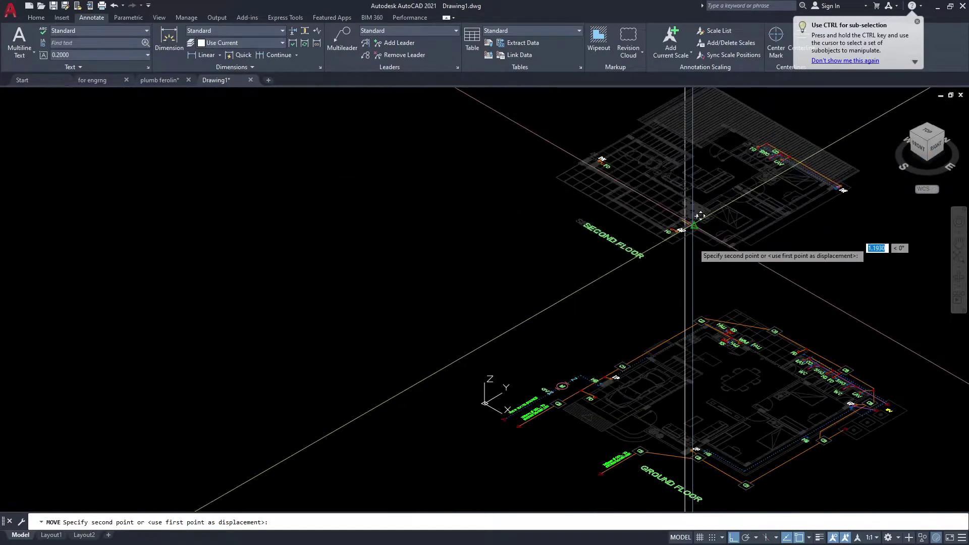
scroll(685, 283, "up", 5)
key("F8")
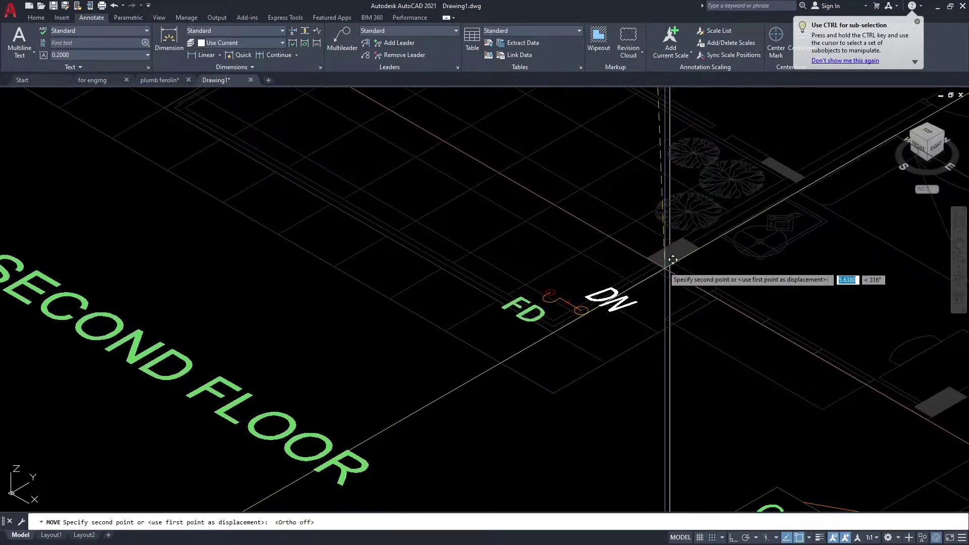
scroll(681, 244, "down", 3)
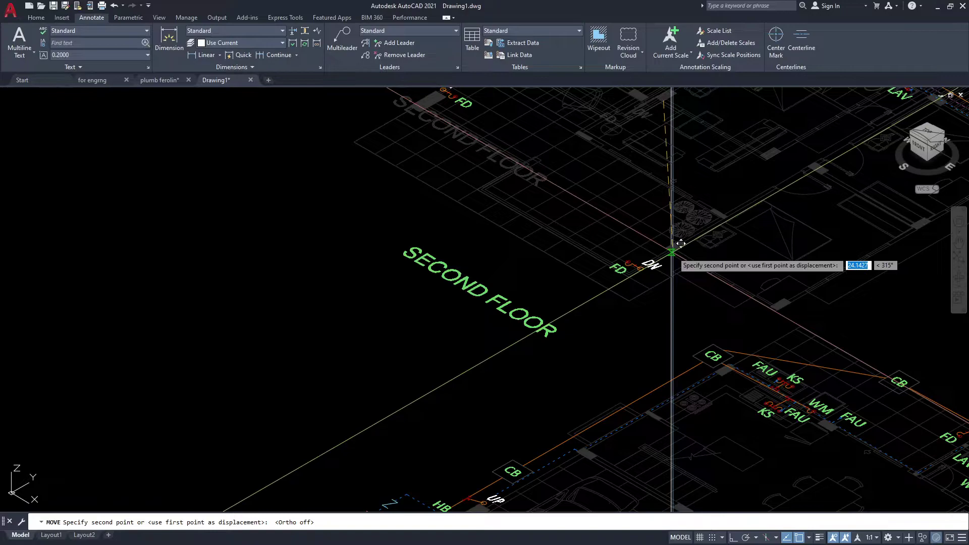
left_click(676, 246)
scroll(803, 332, "down", 5)
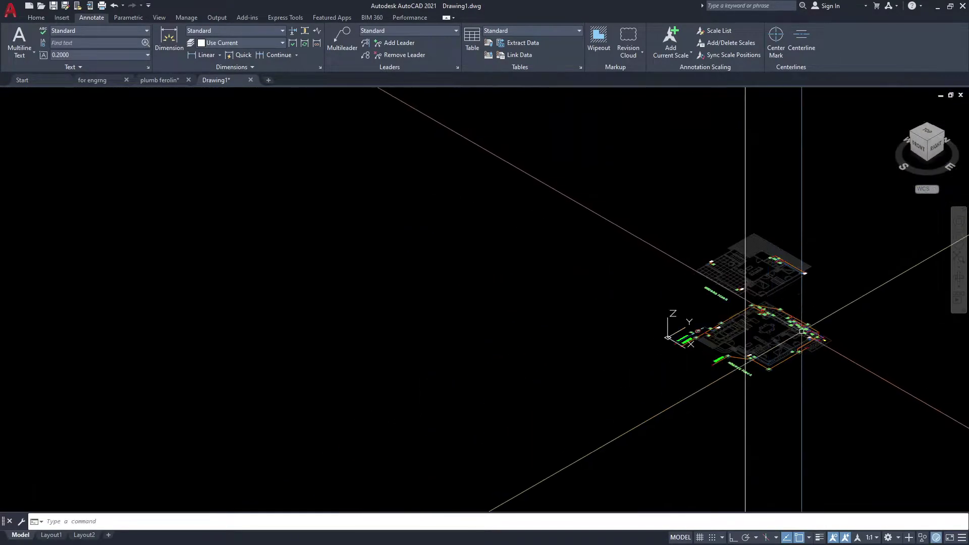
left_click(746, 217)
scroll(743, 349, "up", 4)
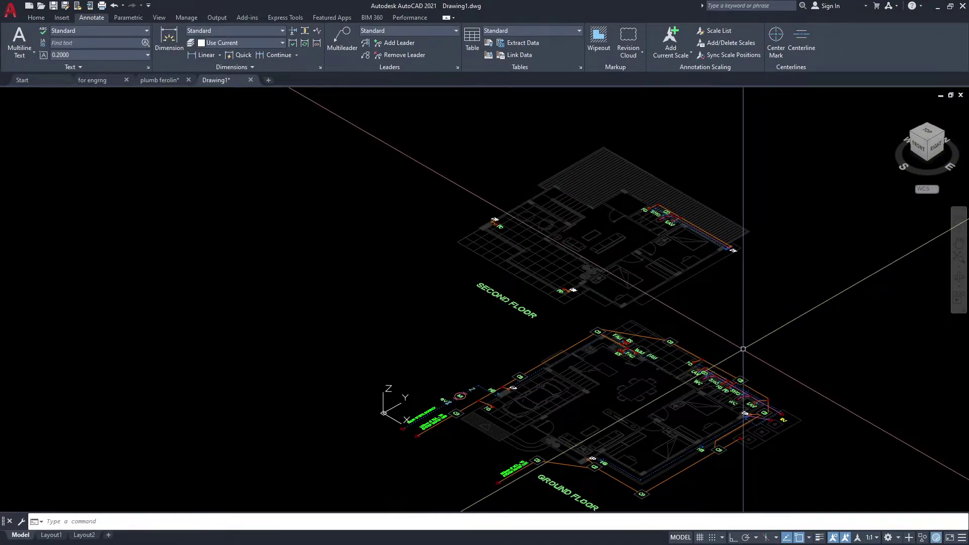
- Start a line at the second-floor DN drain
type("l")
key("Return")
scroll(744, 350, "up", 3)
scroll(735, 263, "up", 4)
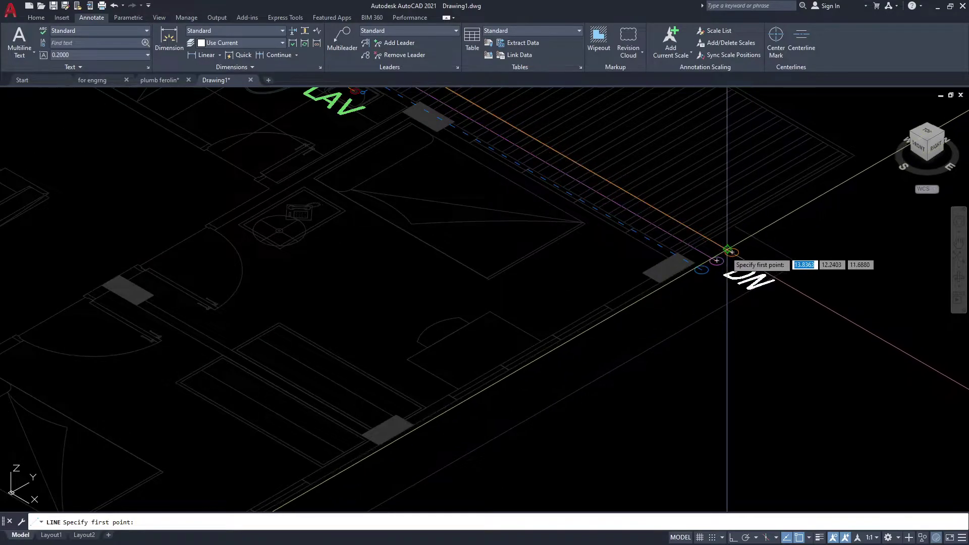
scroll(732, 251, "up", 2)
left_click(732, 251)
scroll(758, 237, "down", 5)
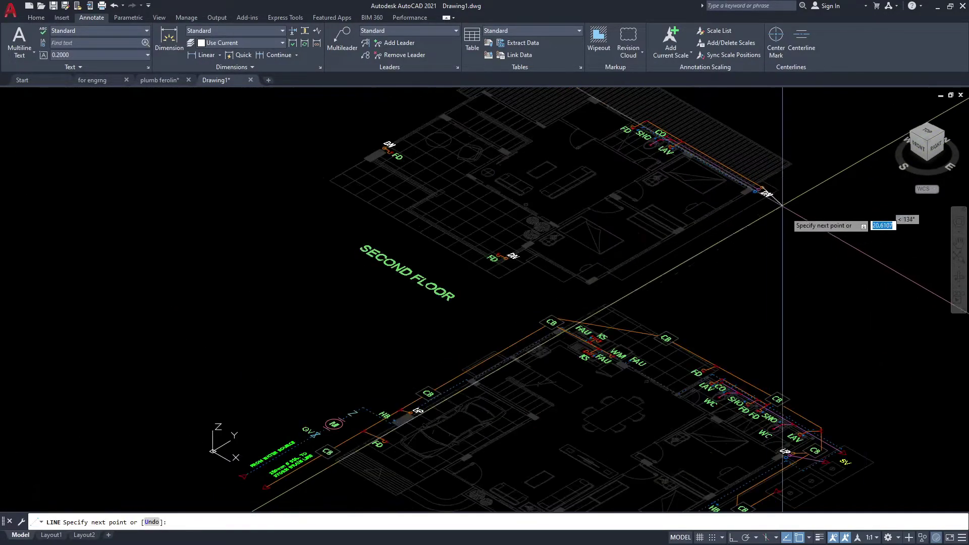
scroll(788, 222, "down", 2)
scroll(746, 281, "up", 4)
scroll(747, 280, "up", 2)
- Bring the ground-floor plumbing near UP and SV into view for the riser's end
mouse_move(746, 280)
middle_mouse_down()
mouse_move(768, 356)
mouse_move(768, 401)
middle_mouse_up()
scroll(777, 389, "down", 2)
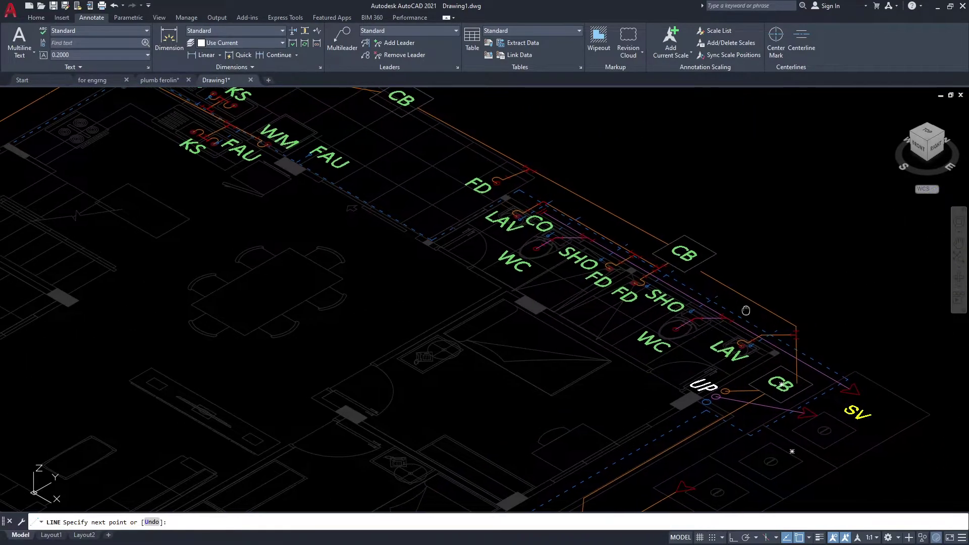
middle_click_drag(747, 310, 762, 241)
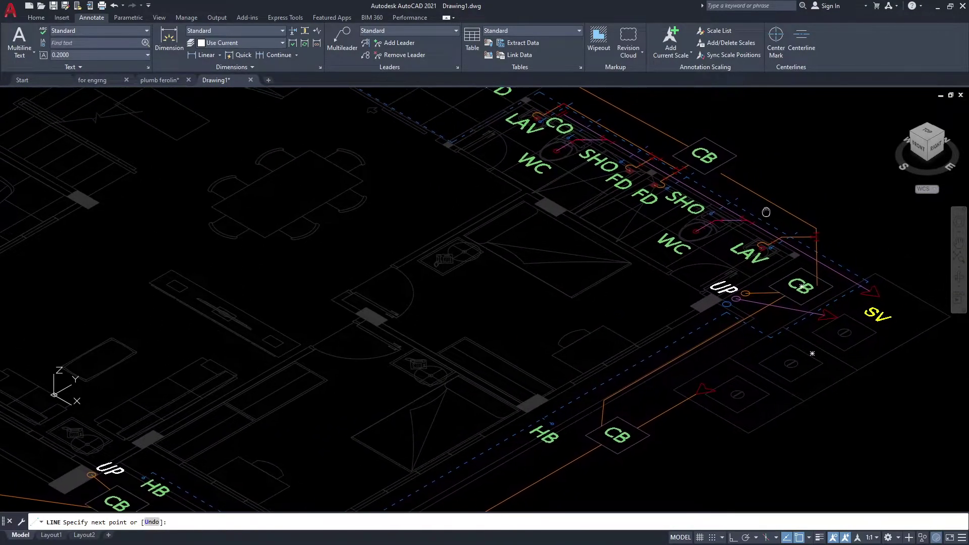
scroll(762, 241, "down", 2)
scroll(742, 242, "down", 5)
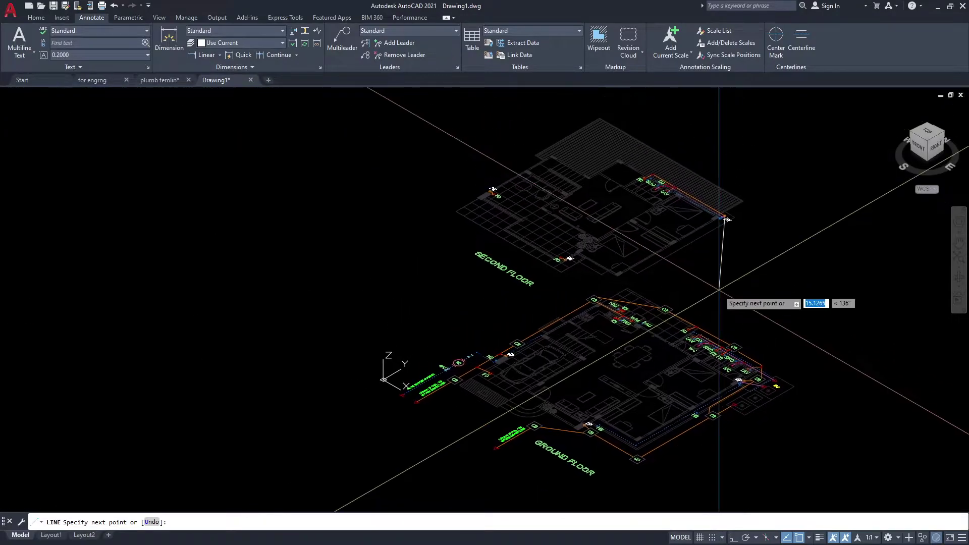
scroll(733, 347, "up", 5)
middle_click_drag(733, 348, 706, 287)
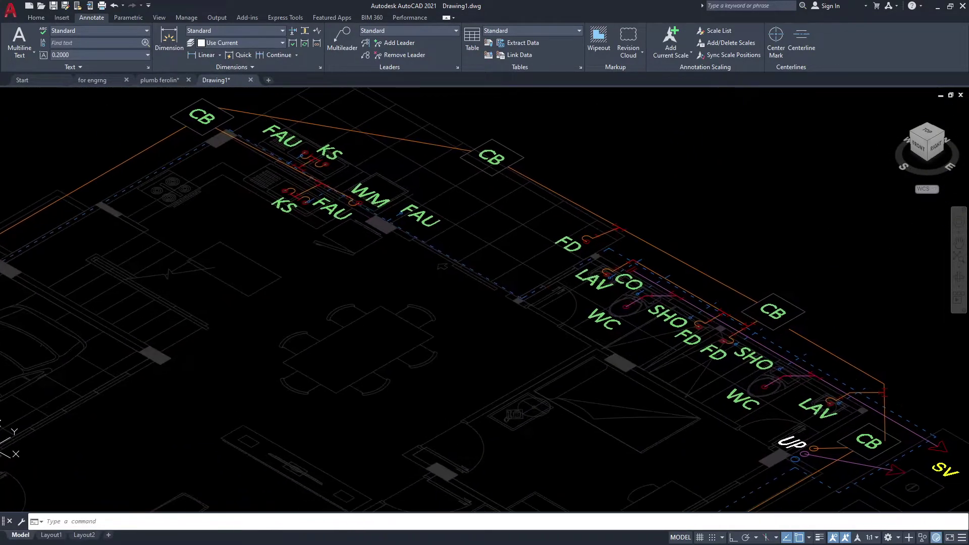
- Frame both floor plans so the ground-floor UP and second-floor DN points are visible
scroll(722, 302, "down", 5)
middle_click_drag(722, 302, 746, 346)
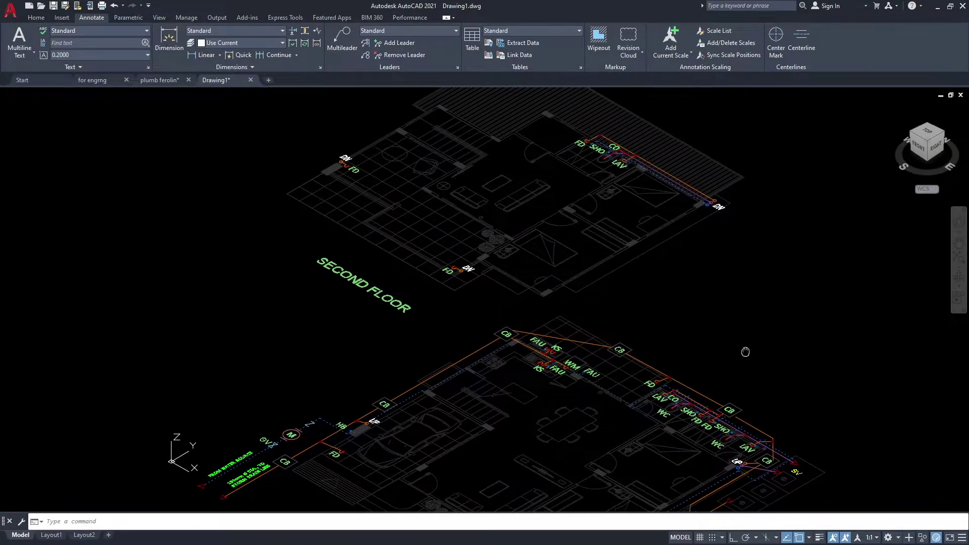
scroll(664, 342, "up", 2)
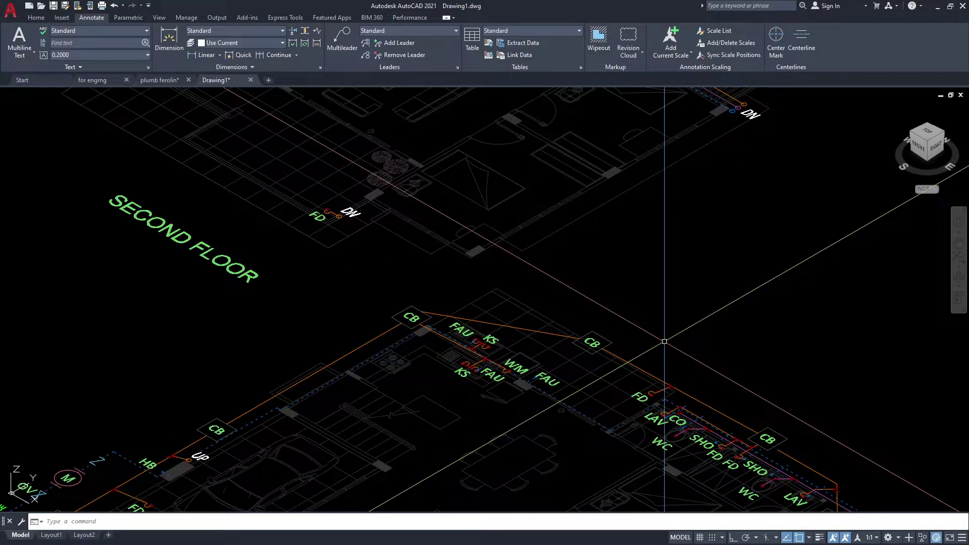
mouse_move(732, 394)
middle_mouse_down()
mouse_move(677, 171)
mouse_move(687, 151)
middle_mouse_up()
scroll(772, 241, "up", 4)
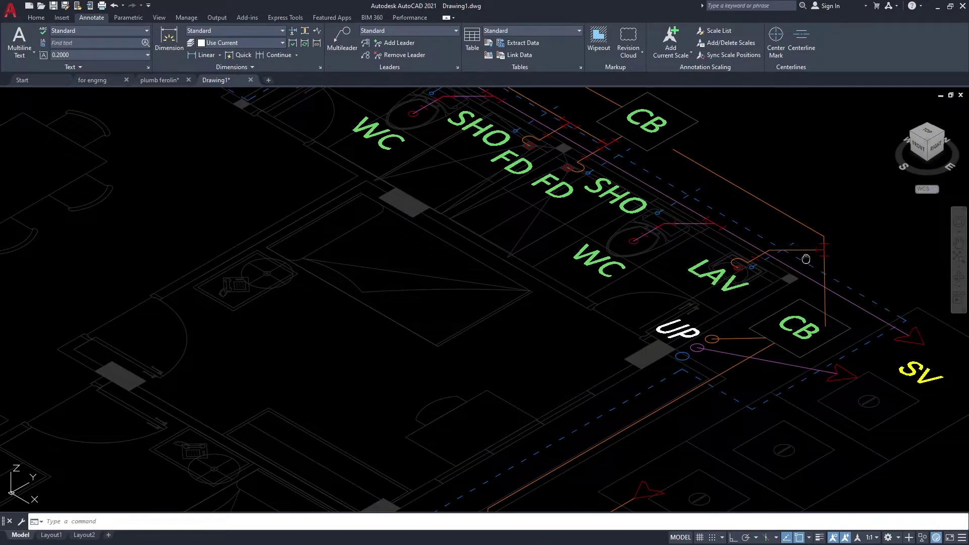
middle_click_drag(817, 223, 804, 250)
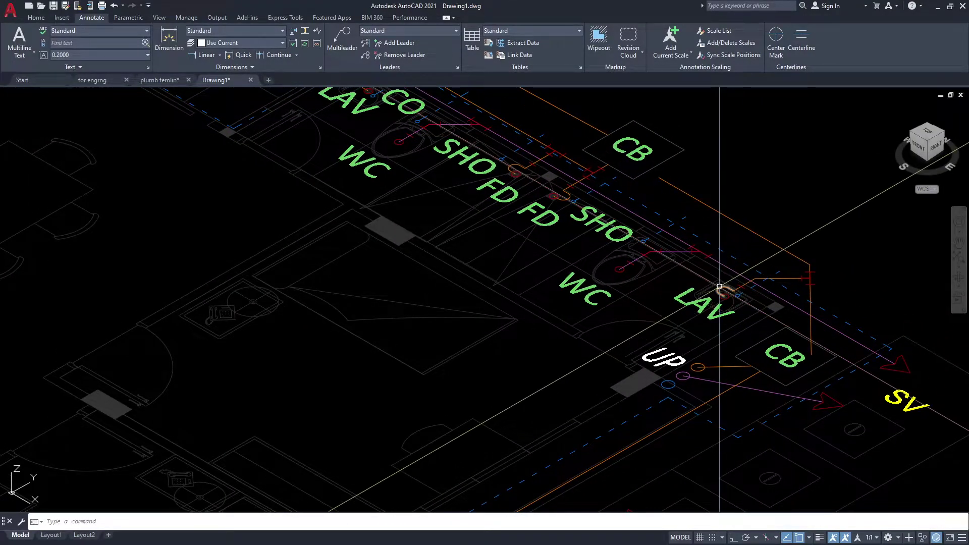
scroll(719, 286, "down", 2)
scroll(673, 270, "down", 2)
middle_click_drag(673, 303, 626, 439)
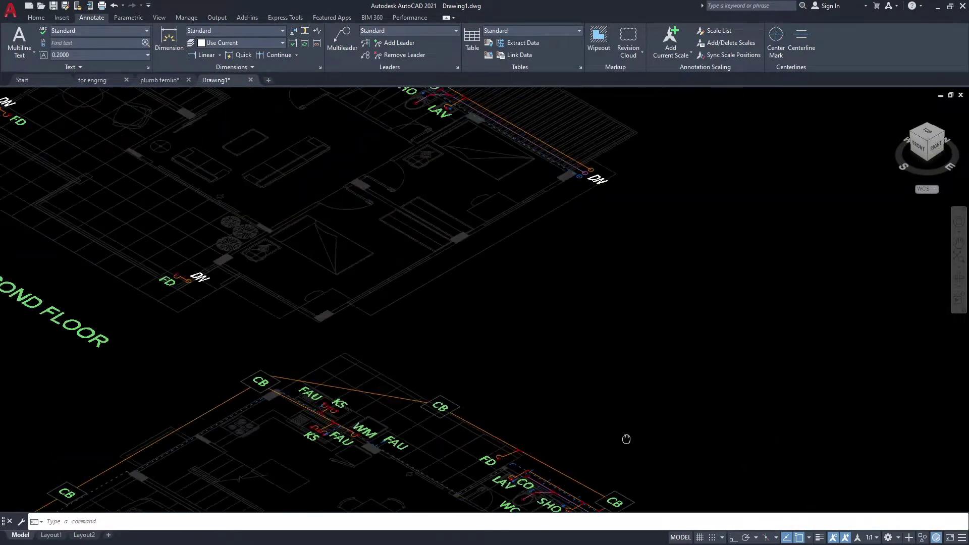
scroll(588, 199, "down", 1)
scroll(628, 210, "down", 1)
middle_click_drag(627, 210, 627, 114)
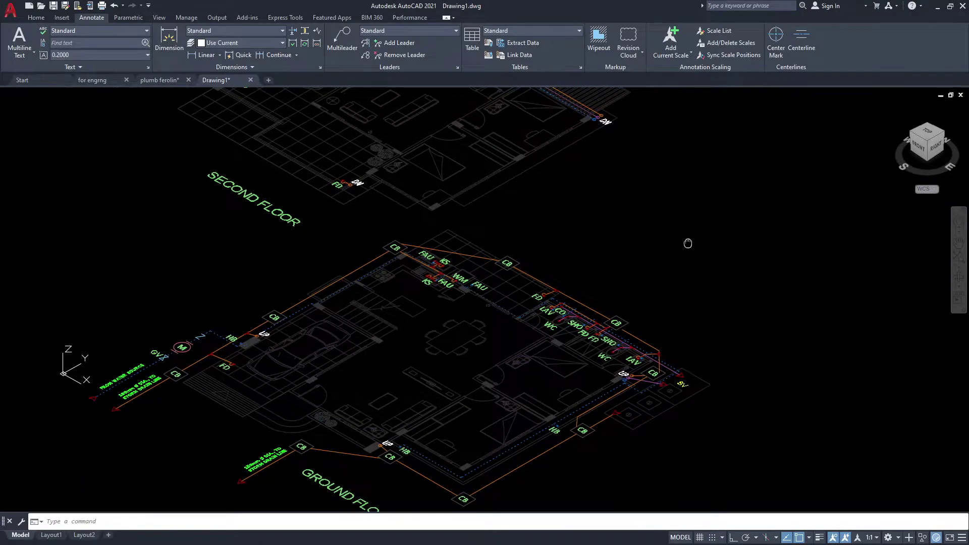
scroll(634, 363, "up", 3)
scroll(640, 339, "up", 3)
scroll(644, 326, "up", 2)
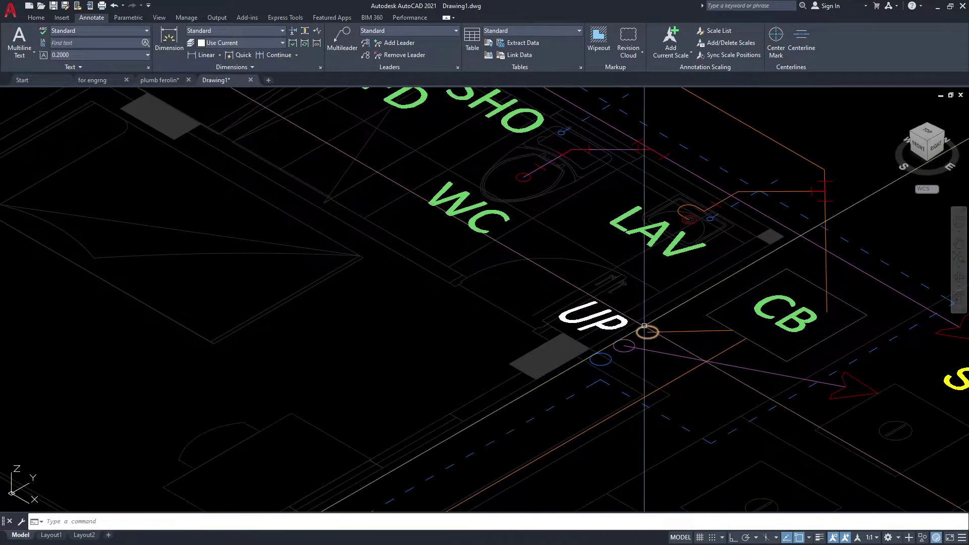
- Draw the riser line from the second-floor DN point to the ground-floor UP point
left_click(648, 331)
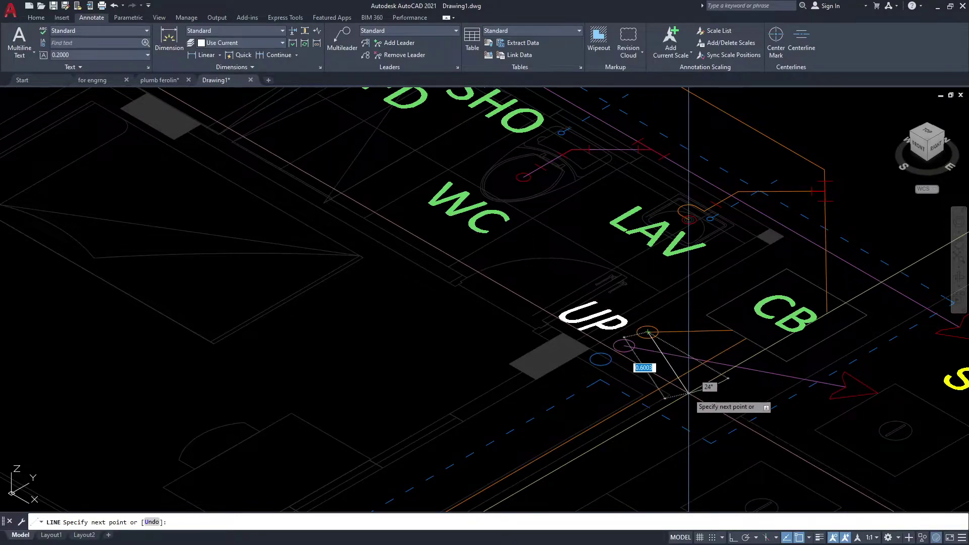
scroll(708, 184, "down", 5)
scroll(667, 309, "up", 3)
scroll(542, 299, "up", 2)
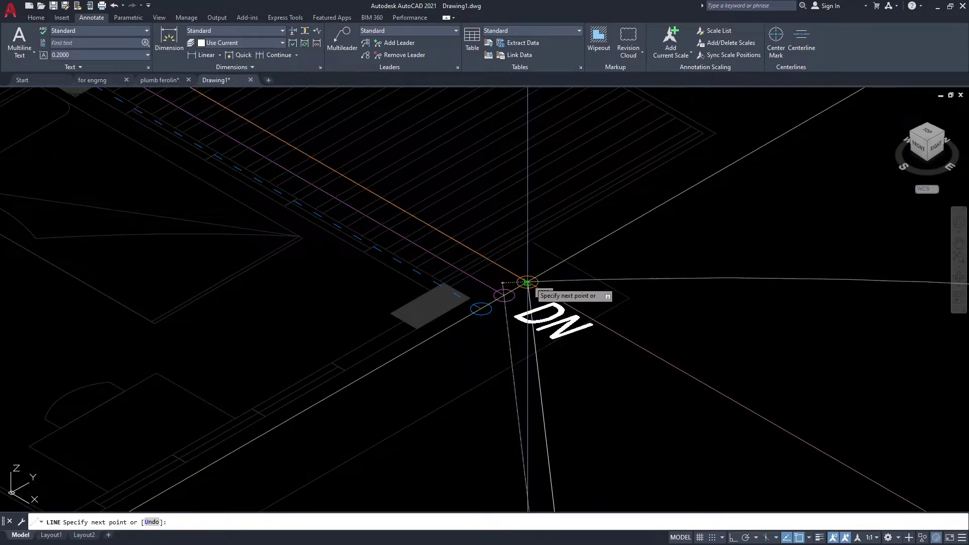
key("Escape")
key("space")
middle_click_drag(505, 295, 545, 251)
left_click(545, 251)
scroll(545, 251, "down", 5)
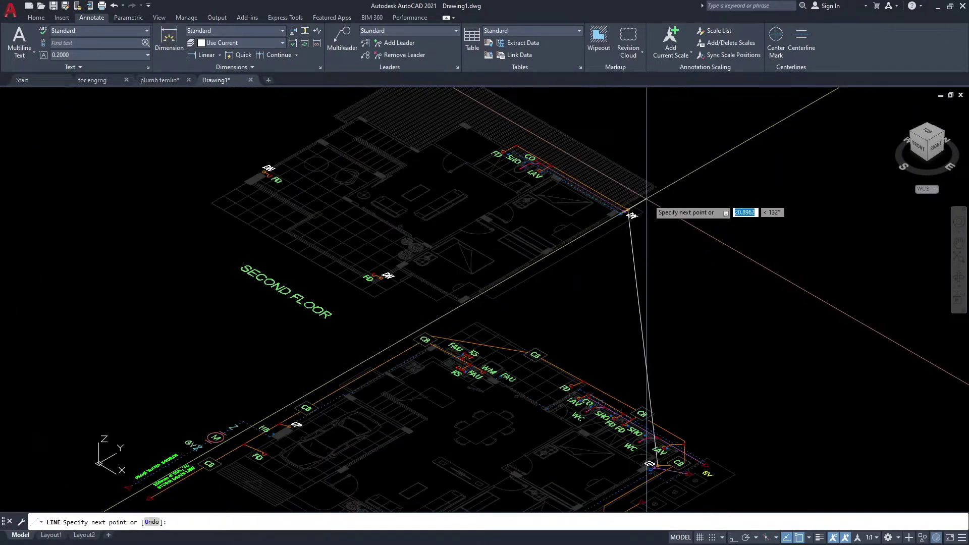
scroll(656, 328, "down", 2)
key("Escape")
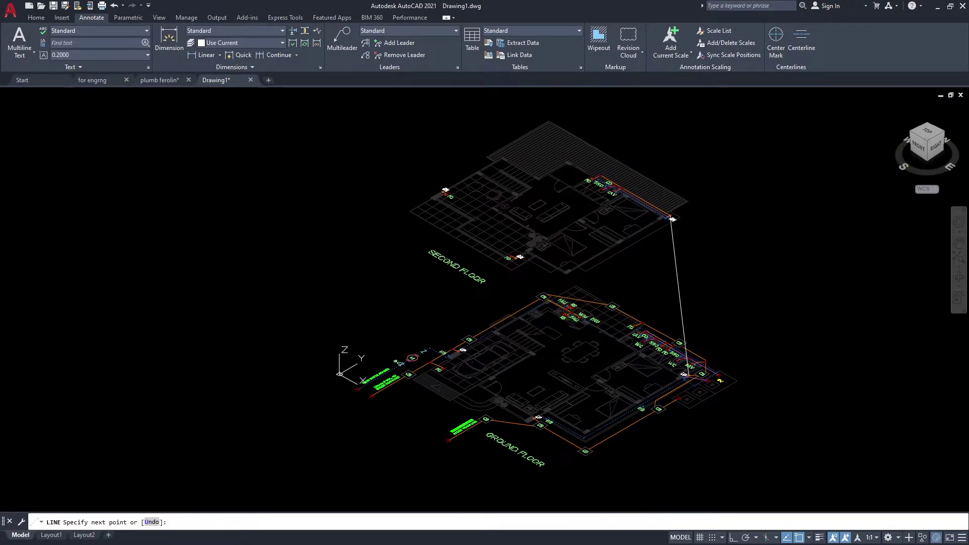
scroll(636, 404, "up", 6)
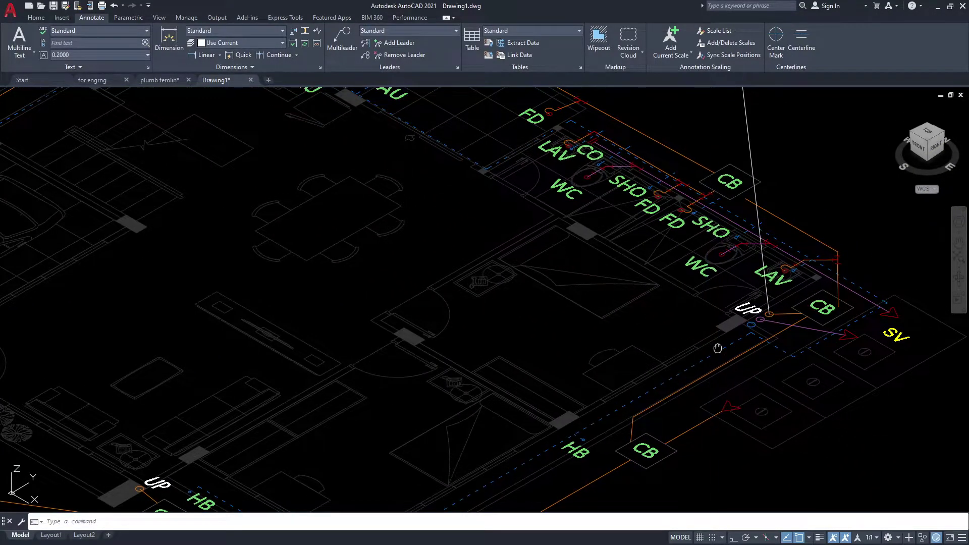
middle_click_drag(717, 348, 724, 353)
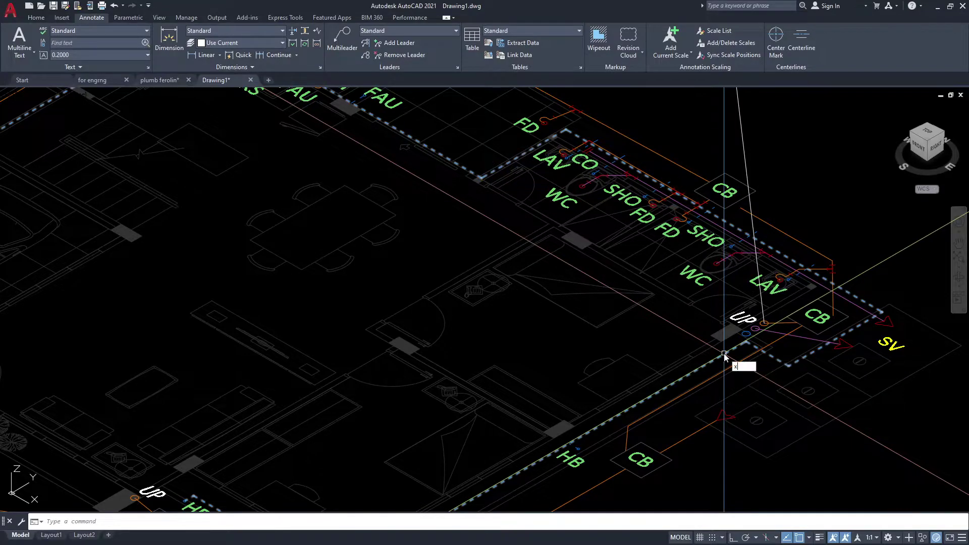
- Place a construction guide line through the riser point
type("l")
key("Return")
scroll(725, 355, "up", 3)
scroll(747, 316, "down", 6)
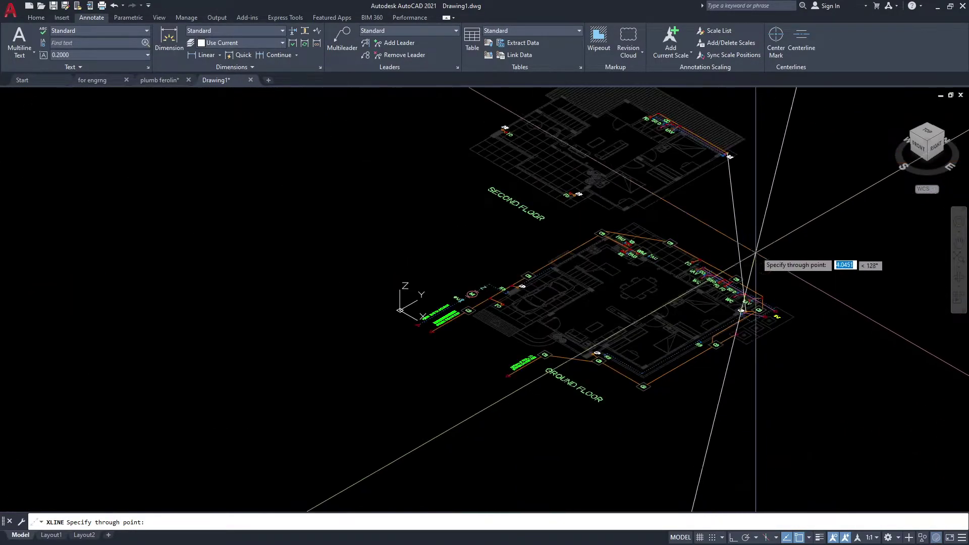
left_click(712, 187)
scroll(712, 187, "up", 3)
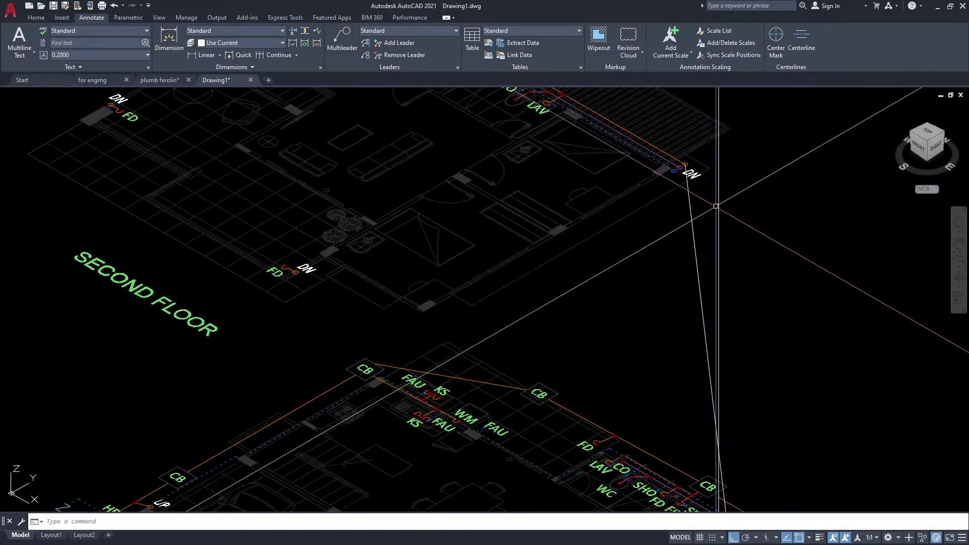
key("Return")
scroll(719, 230, "down", 4)
scroll(720, 230, "up", 3)
key("Escape")
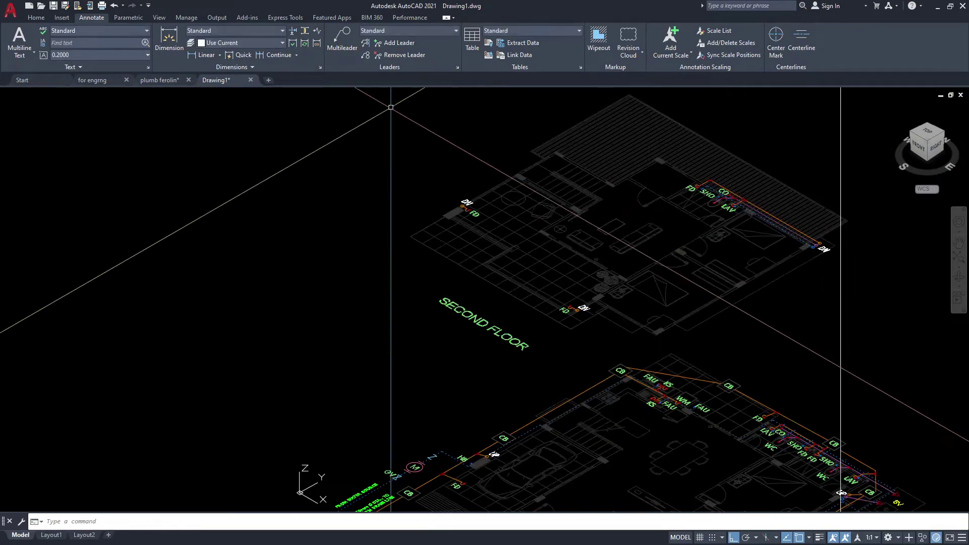
scroll(511, 202, "down", 4)
scroll(684, 303, "up", 3)
- Move the whole second-floor plan vertically from its DN point onto the guide line
left_click(429, 201)
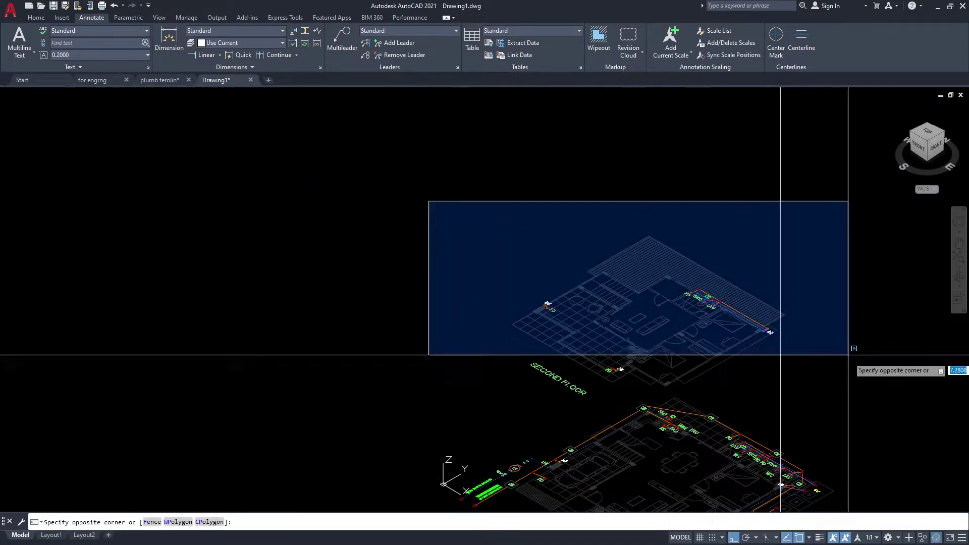
left_click(862, 393)
scroll(788, 367, "up", 5)
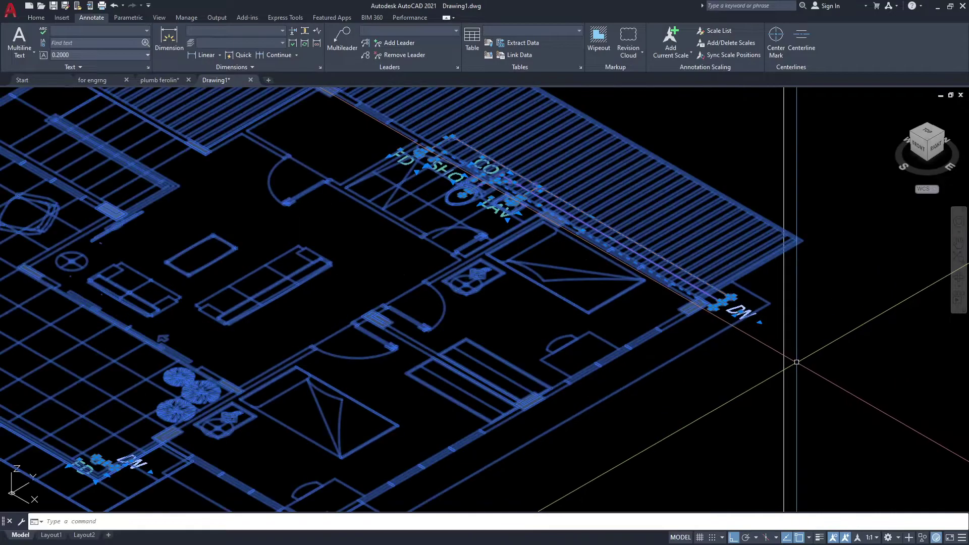
scroll(788, 367, "up", 2)
scroll(788, 364, "up", 2)
type("m")
key("Return")
scroll(712, 331, "up", 3)
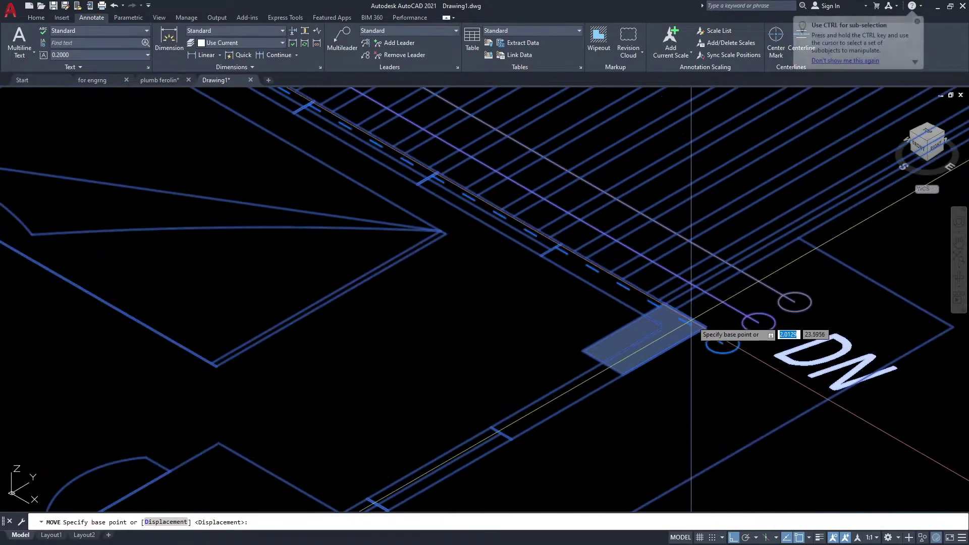
scroll(707, 327, "down", 5)
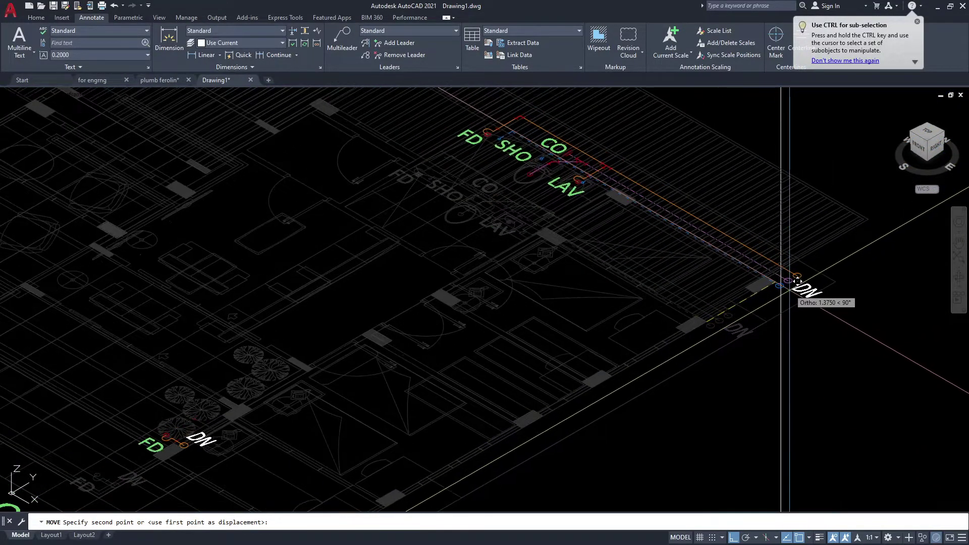
left_click(783, 288)
scroll(782, 295, "down", 5)
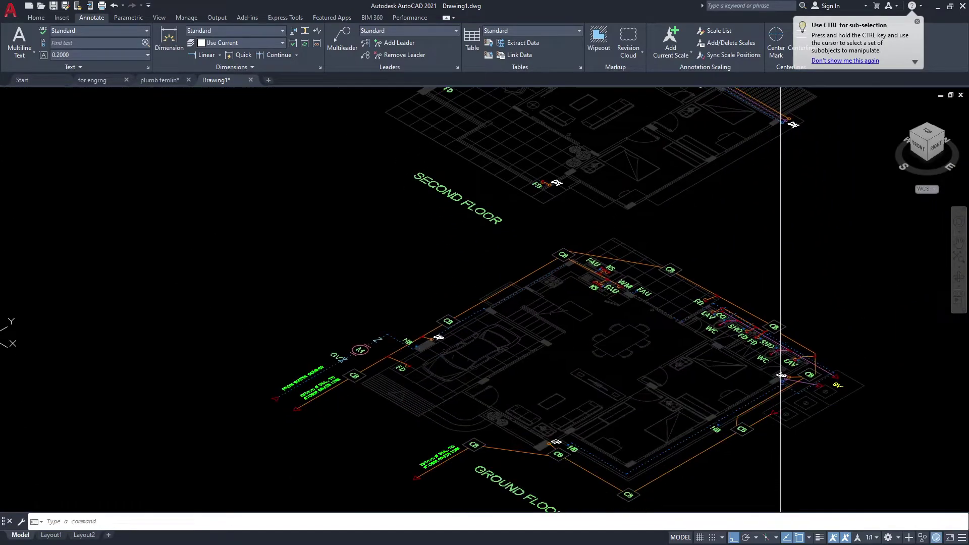
left_click(810, 389)
- Zoom and pan to bring the second-floor DN corner into view
scroll(811, 389, "up", 4)
scroll(803, 326, "up", 1)
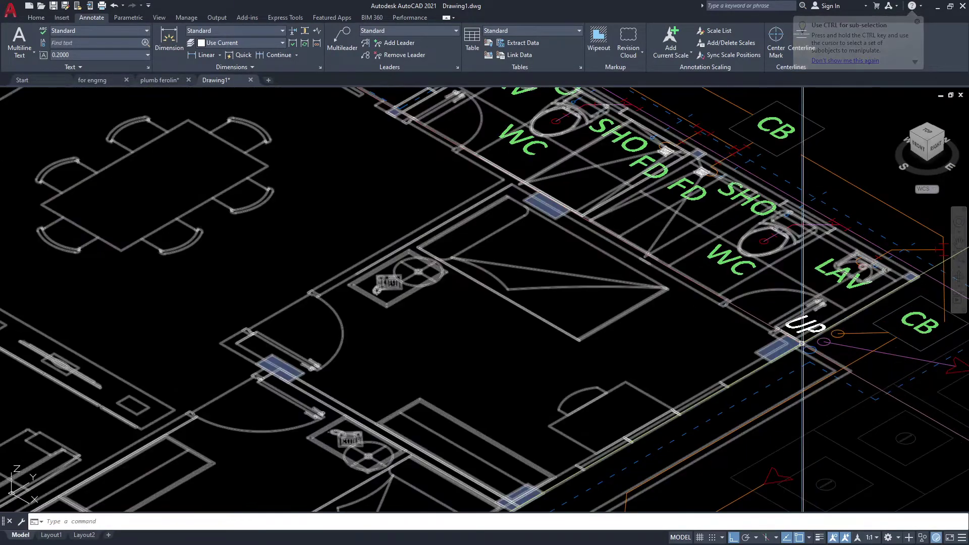
scroll(803, 327, "down", 1)
scroll(802, 333, "down", 2)
scroll(797, 344, "down", 3)
scroll(790, 361, "up", 5)
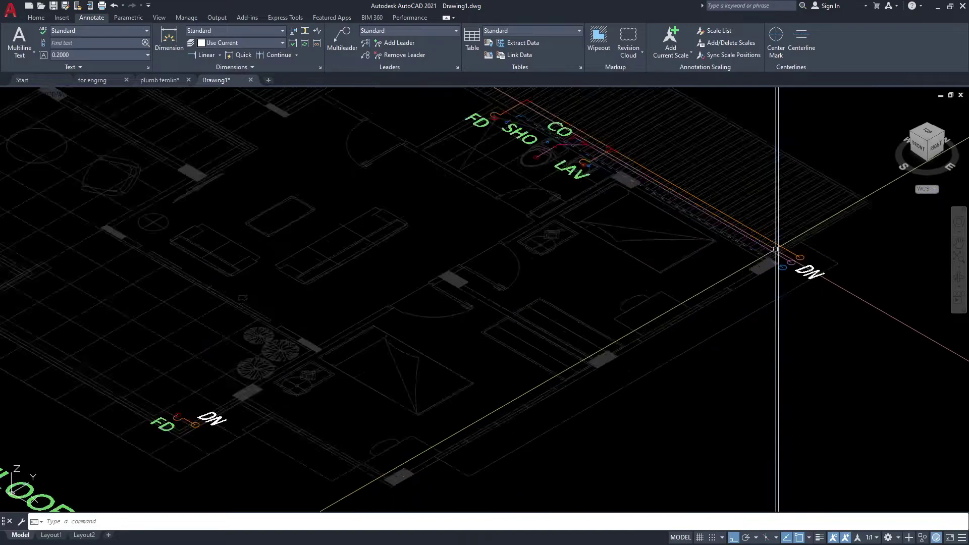
scroll(805, 340, "down", 1)
scroll(806, 339, "down", 1)
left_click(806, 340)
left_click(780, 354)
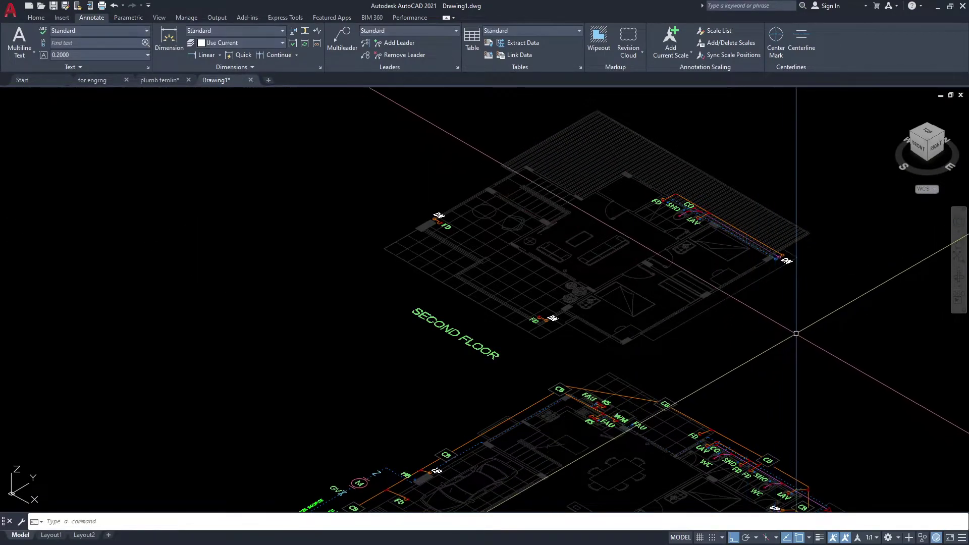
middle_click_drag(797, 349, 768, 318)
- Draw risers from the orange and pink DN circles down to the ground-floor UP point
scroll(737, 227, "up", 5)
type("l")
key("Return")
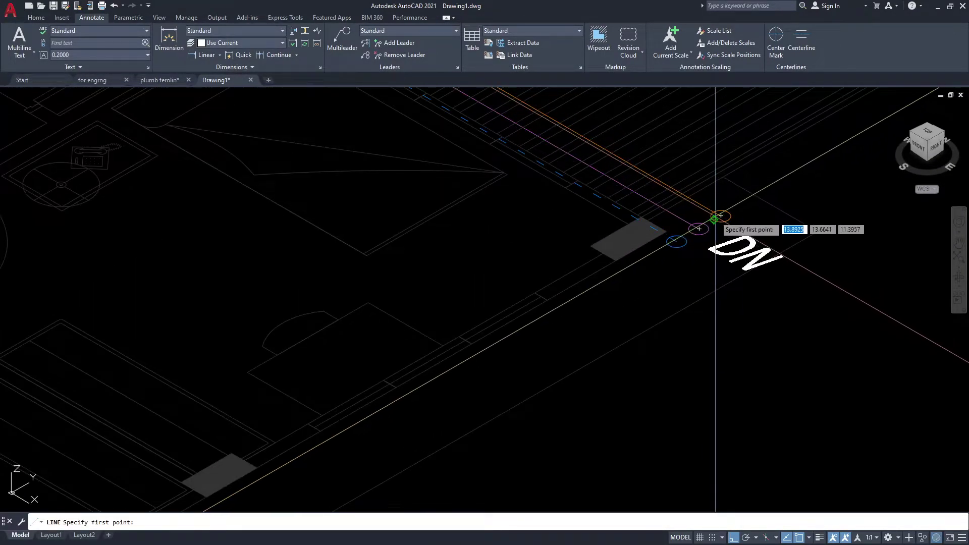
scroll(722, 303, "down", 5)
scroll(724, 358, "up", 3)
scroll(725, 393, "up", 2)
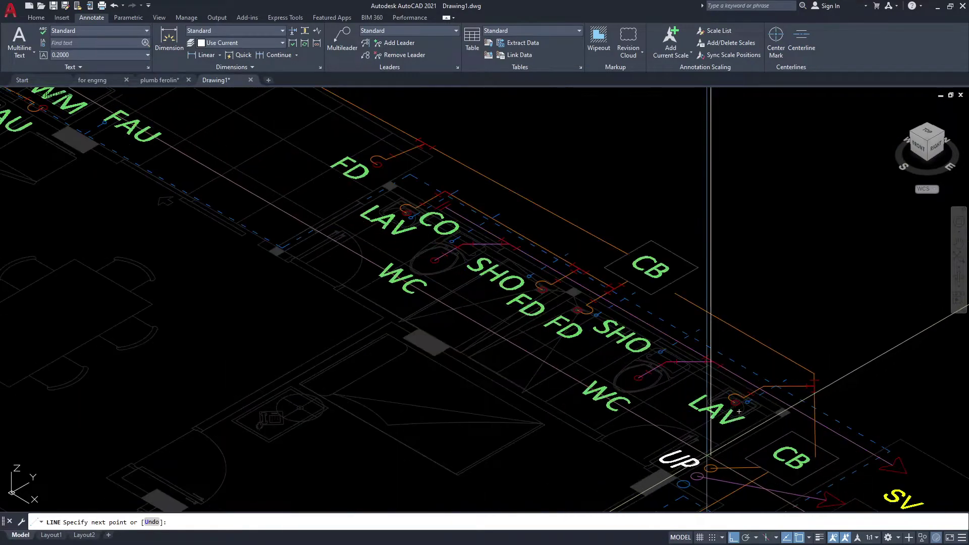
scroll(726, 440, "up", 2)
scroll(726, 440, "up", 2)
left_click(719, 436)
key("Return")
key("Return")
scroll(719, 436, "down", 3)
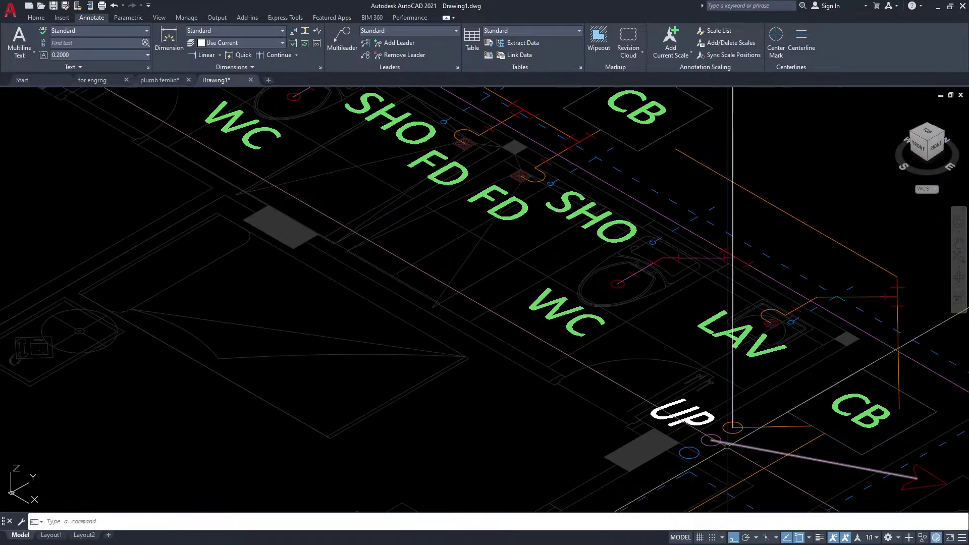
scroll(705, 436, "up", 2)
scroll(707, 435, "down", 5)
scroll(697, 323, "up", 2)
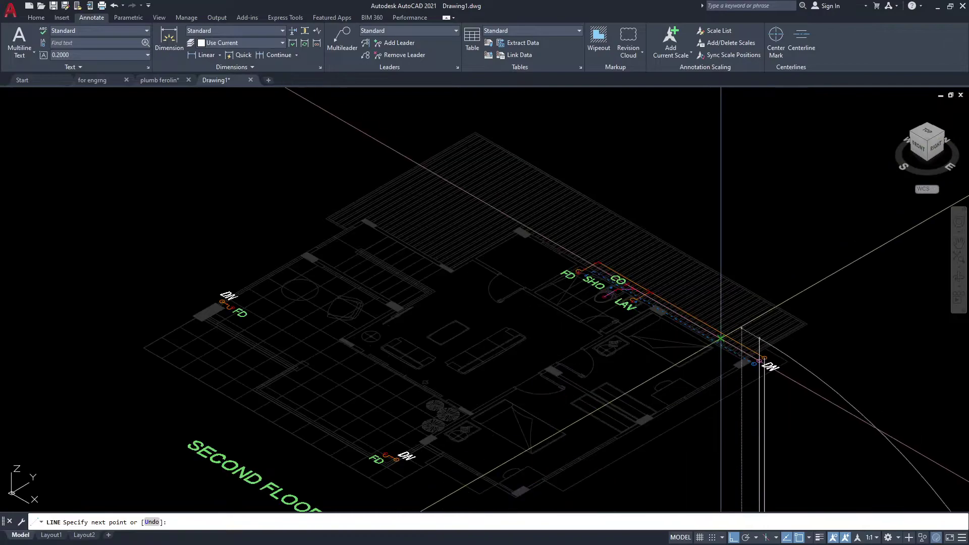
scroll(724, 335, "up", 3)
left_click(856, 316)
key("Return")
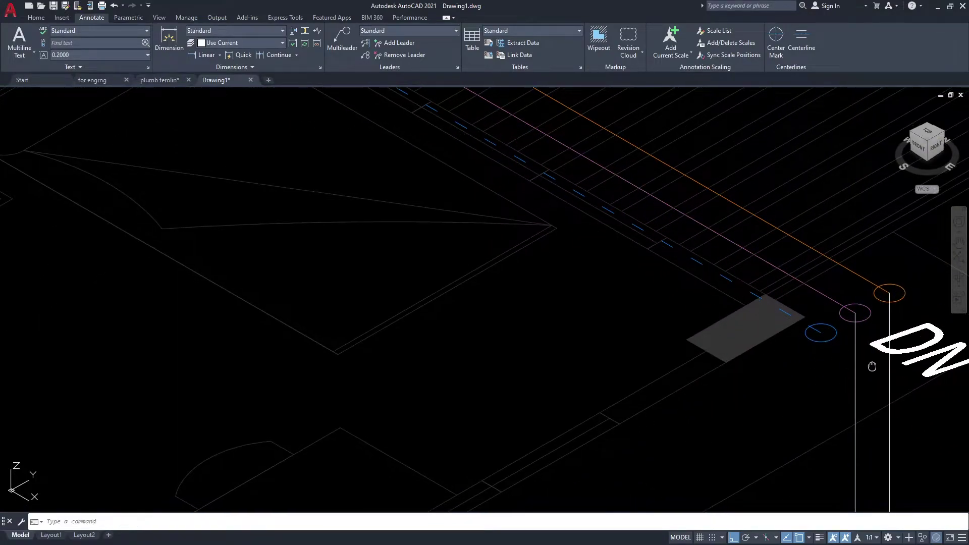
- Draw the third riser from the blue DN circle down to the ground floor
middle_click_drag(820, 335, 810, 307)
key("Return")
left_click(810, 306)
scroll(811, 307, "down", 5)
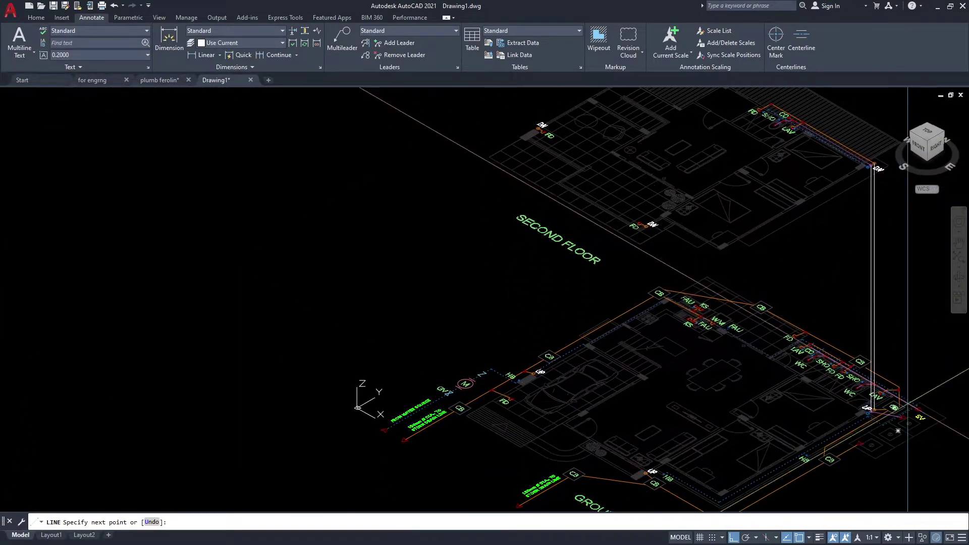
scroll(828, 434, "up", 3)
scroll(826, 438, "up", 3)
left_click(826, 438)
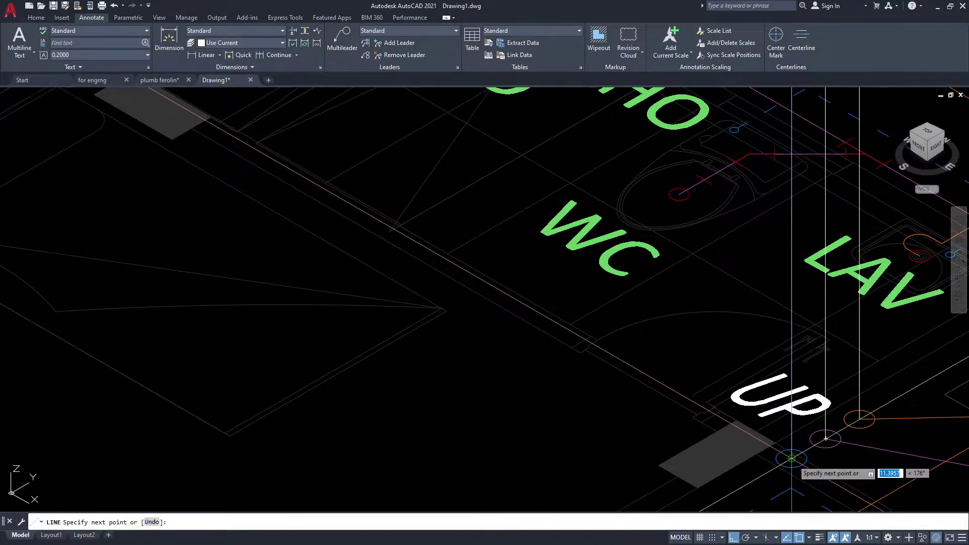
key("Return")
scroll(874, 415, "down", 4)
scroll(874, 415, "up", 2)
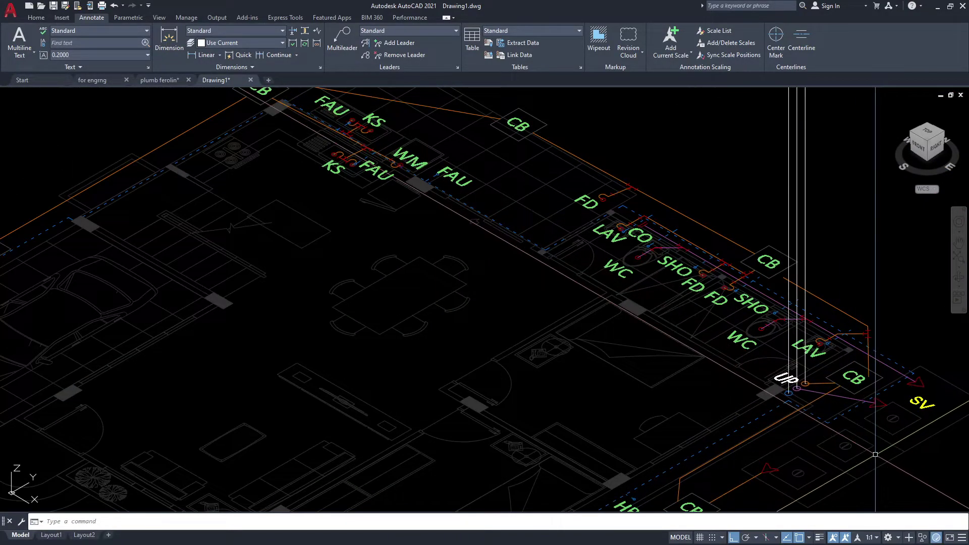
scroll(777, 444, "down", 2)
scroll(844, 414, "down", 5)
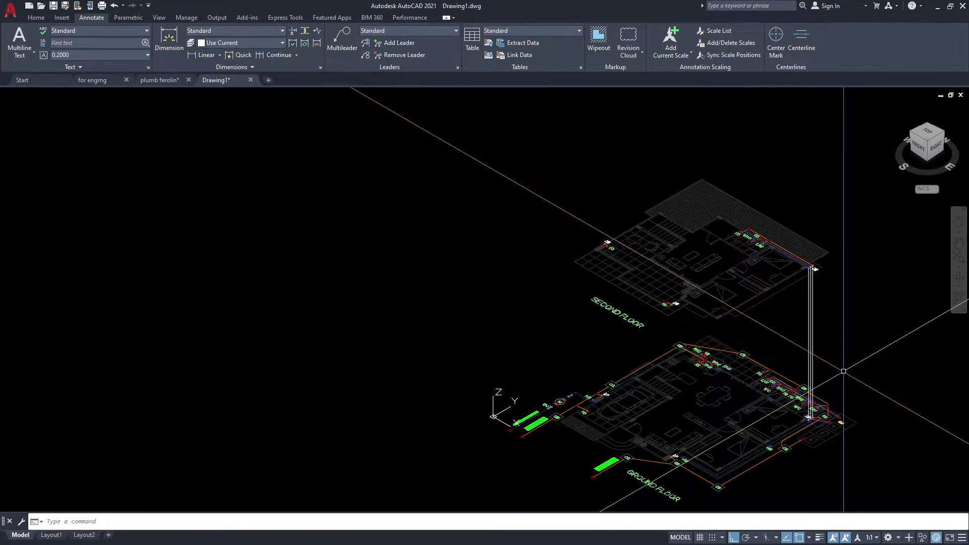
type("ma")
key("Return")
scroll(844, 372, "up", 5)
- Copy the orange pipe's properties onto a riser line
scroll(840, 328, "up", 3)
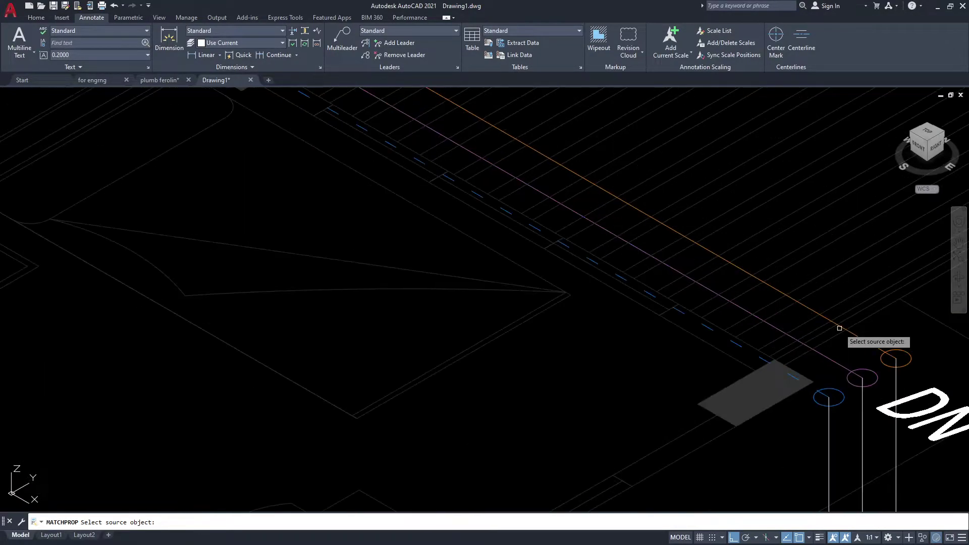
left_click(864, 338)
middle_click_drag(864, 338, 806, 304)
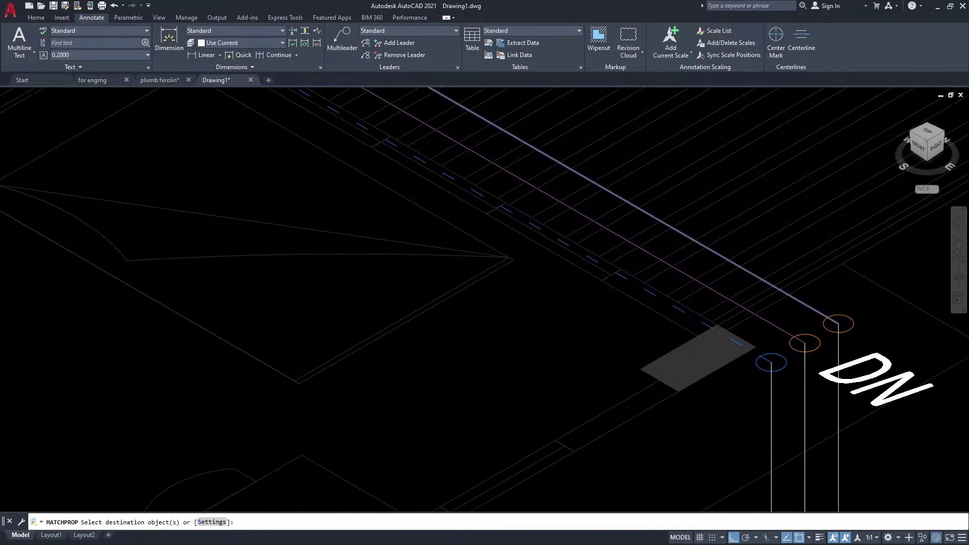
left_click(831, 344)
key("Return")
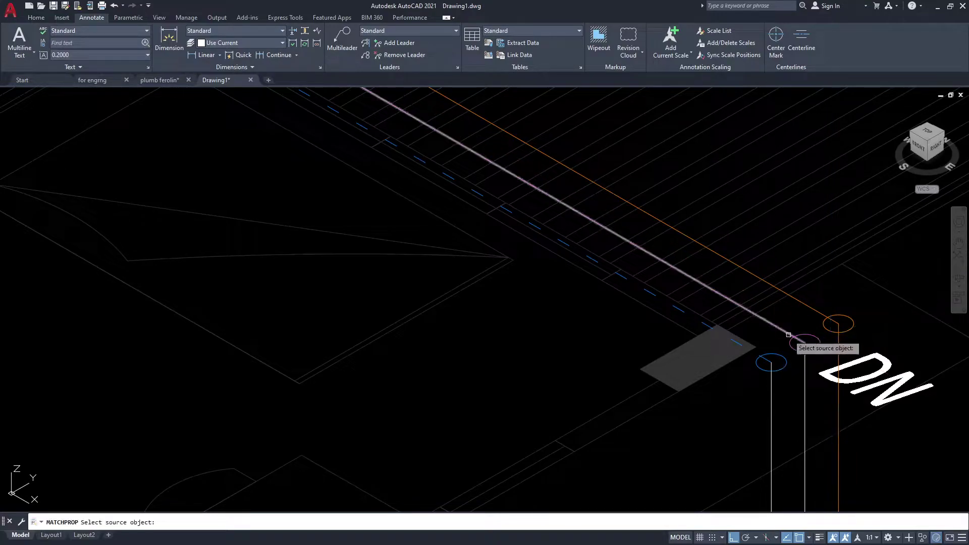
- Apply the purple pipe's properties to the blue riser line
left_click(805, 363)
key("Return")
middle_click_drag(795, 419, 793, 378)
type("ma")
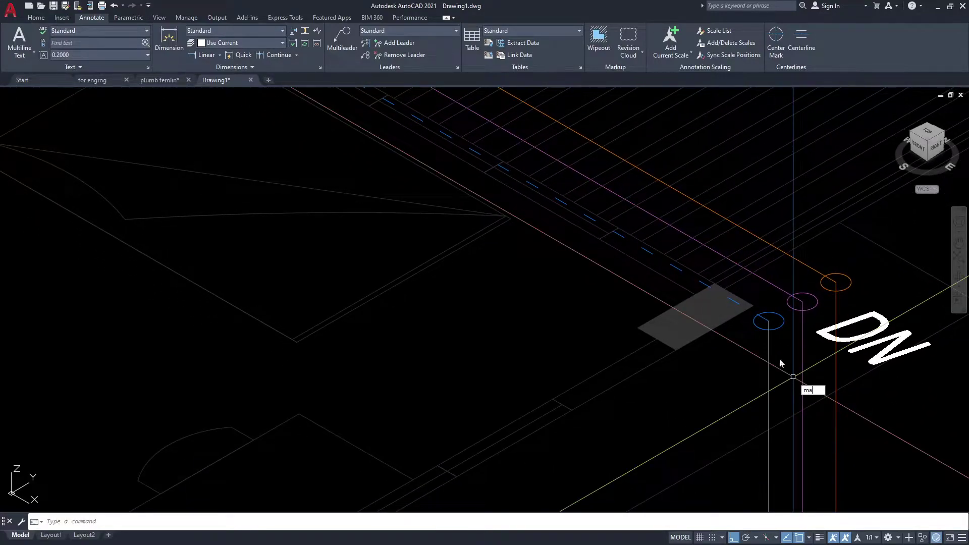
left_click(741, 345)
scroll(707, 379, "down", 5)
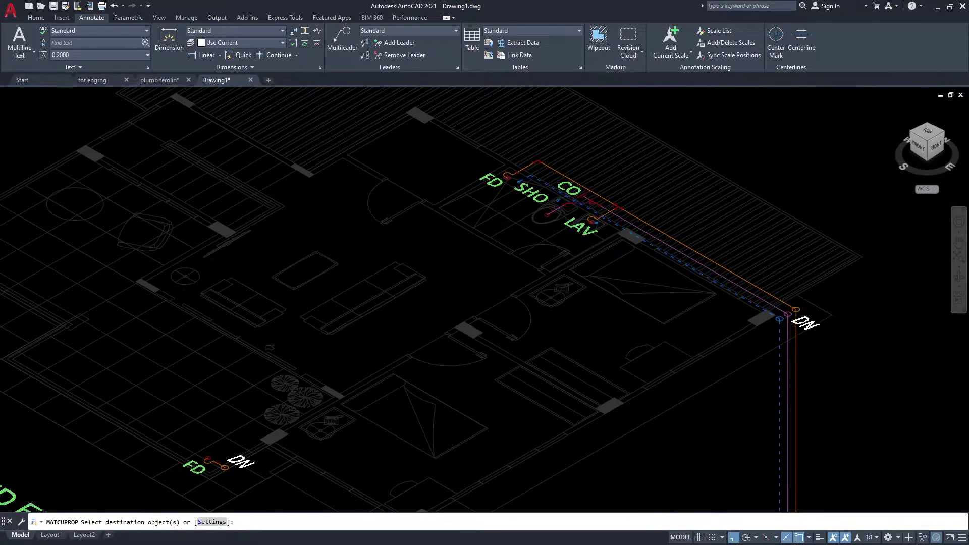
key("Return")
scroll(656, 414, "down", 3)
scroll(655, 418, "up", 2)
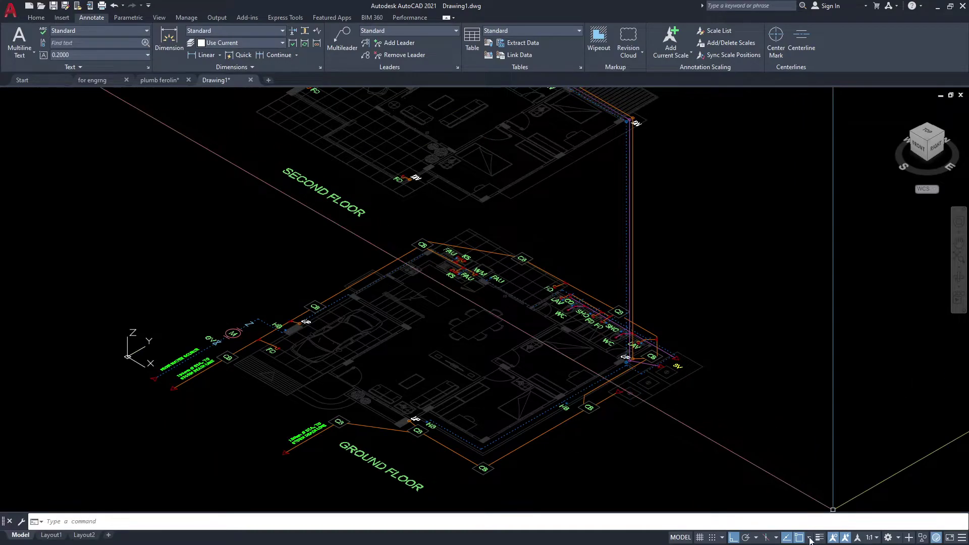
- Zoom in and out to check the risers now match the piping
scroll(606, 374, "up", 2)
scroll(561, 372, "up", 3)
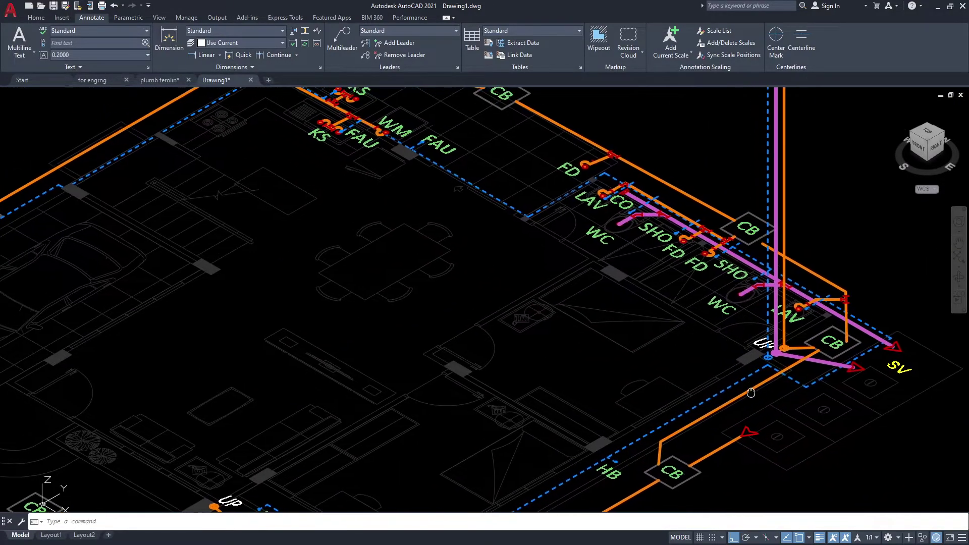
scroll(812, 359, "up", 4)
scroll(813, 359, "down", 3)
scroll(707, 328, "down", 3)
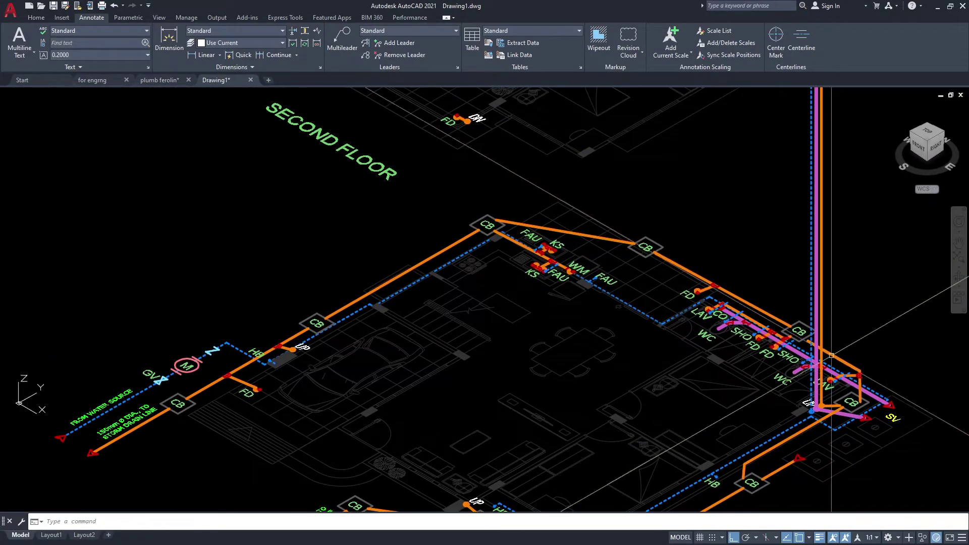
scroll(628, 299, "up", 3)
scroll(628, 299, "down", 2)
scroll(606, 293, "down", 4)
scroll(581, 288, "up", 2)
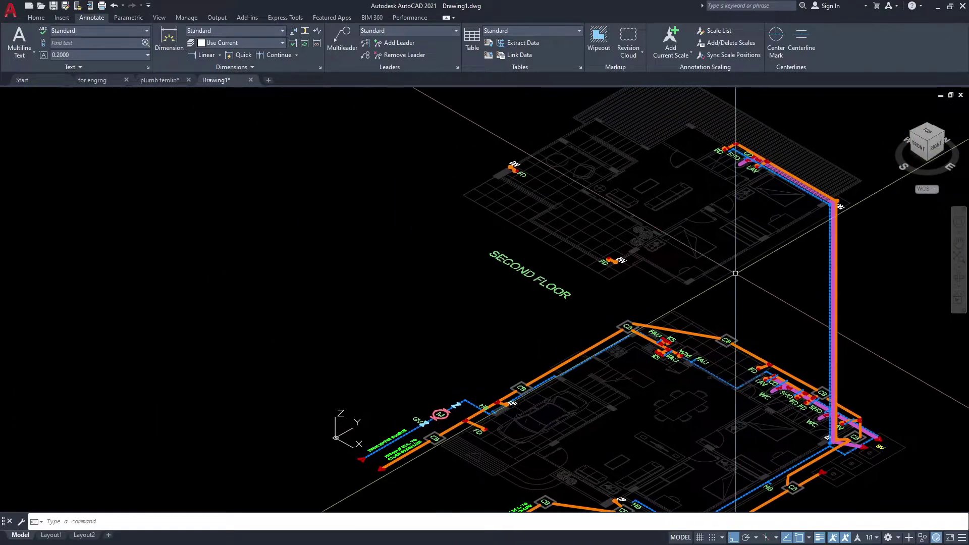
scroll(577, 288, "up", 2)
scroll(577, 288, "up", 1)
- Draw a line from the second-floor drain fitting to the ground-floor orange UP circle
type("l")
key("Return")
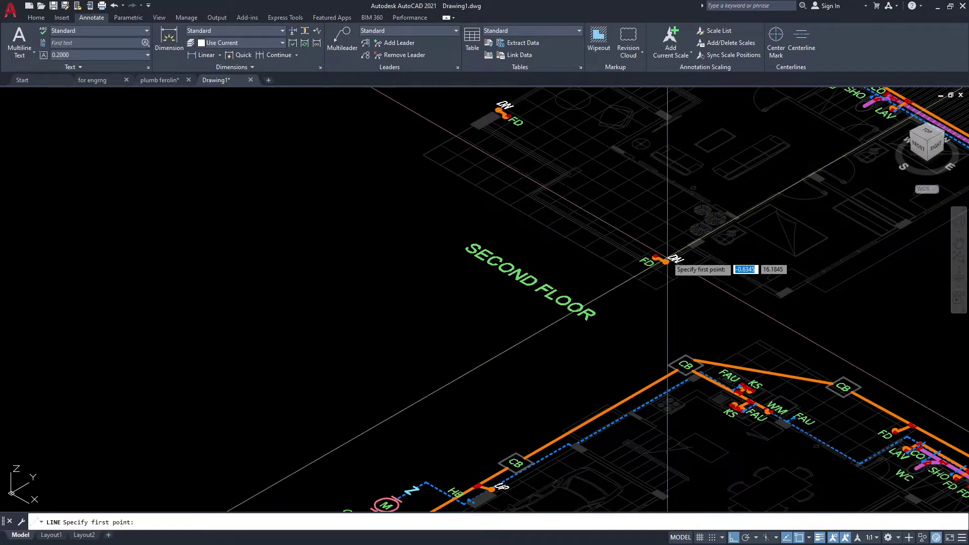
scroll(667, 289, "up", 3)
left_click(666, 288)
scroll(677, 272, "down", 3)
scroll(733, 293, "down", 2)
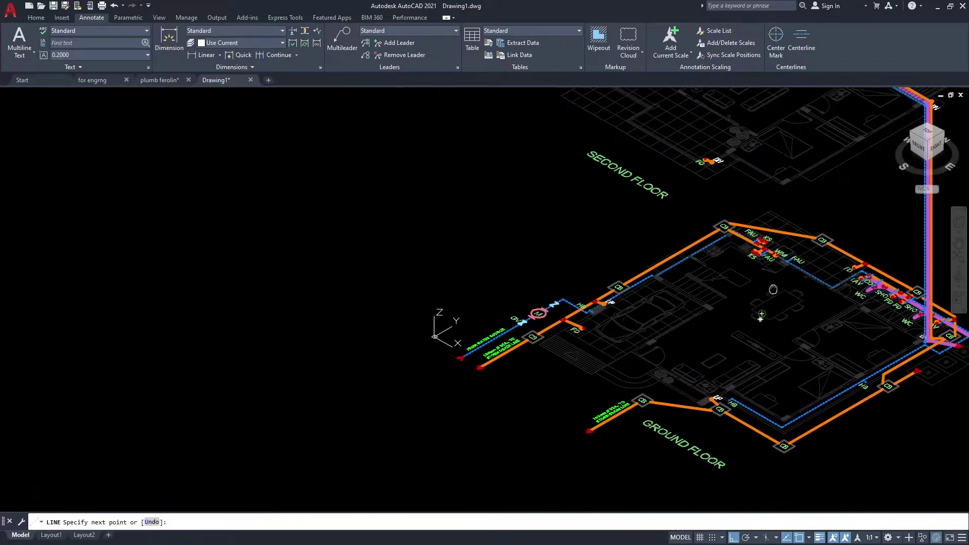
scroll(787, 374, "up", 2)
scroll(730, 309, "up", 3)
scroll(730, 309, "up", 2)
scroll(712, 267, "up", 3)
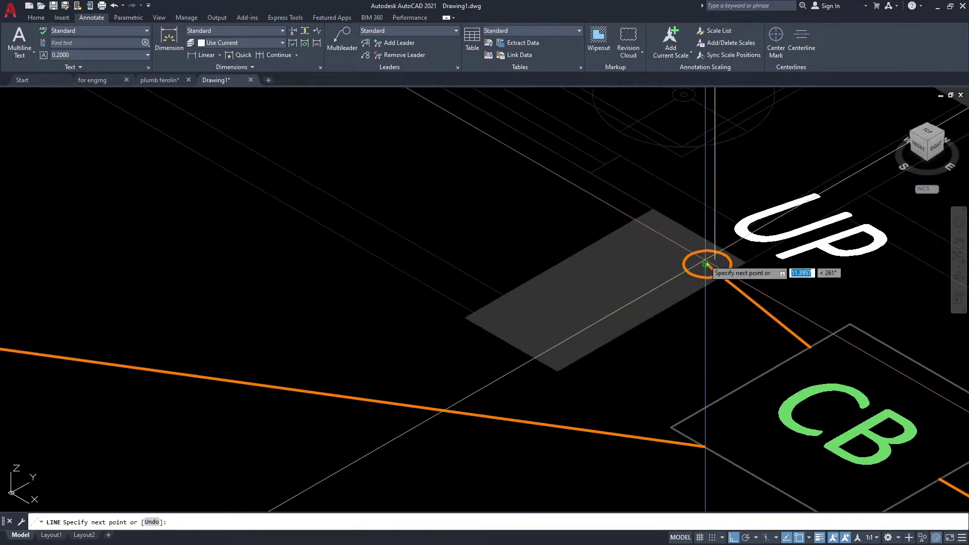
left_click(710, 264)
key("Return")
scroll(807, 371, "down", 3)
scroll(787, 328, "down", 3)
scroll(762, 192, "up", 2)
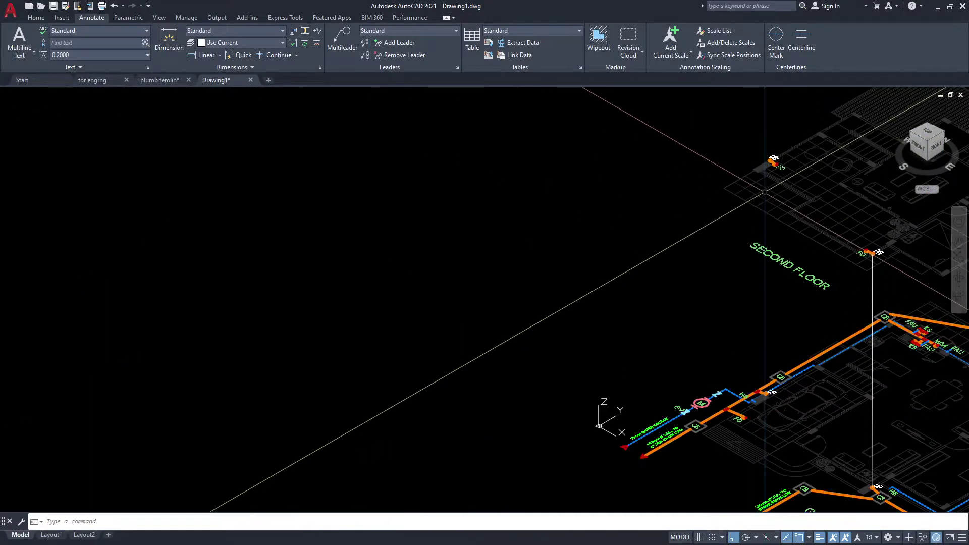
scroll(762, 216, "up", 2)
scroll(754, 221, "up", 2)
- Draw the vertical riser from the orange circle up to the second-floor FD/DN fitting
key("space")
left_click(755, 220)
scroll(755, 220, "down", 3)
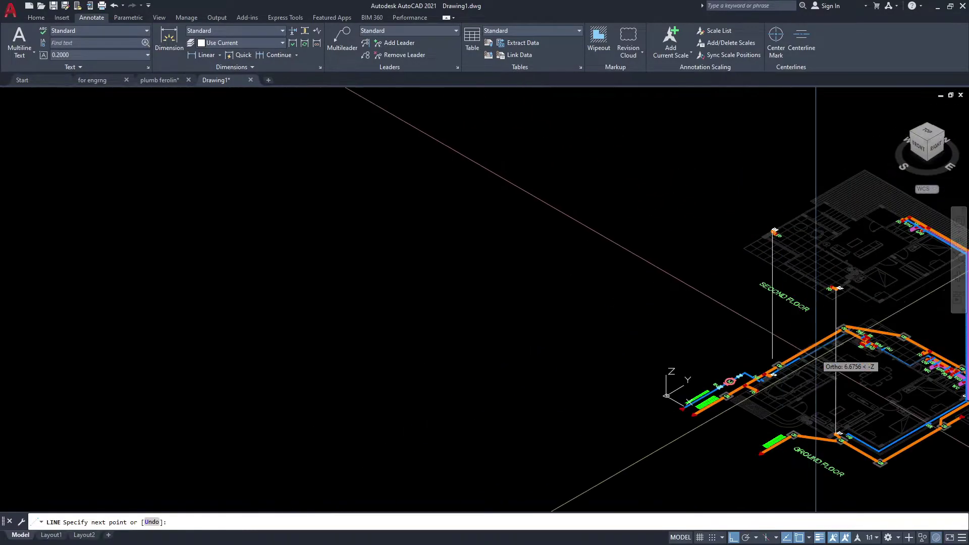
scroll(807, 354, "up", 2)
scroll(831, 381, "up", 2)
scroll(831, 381, "up", 2)
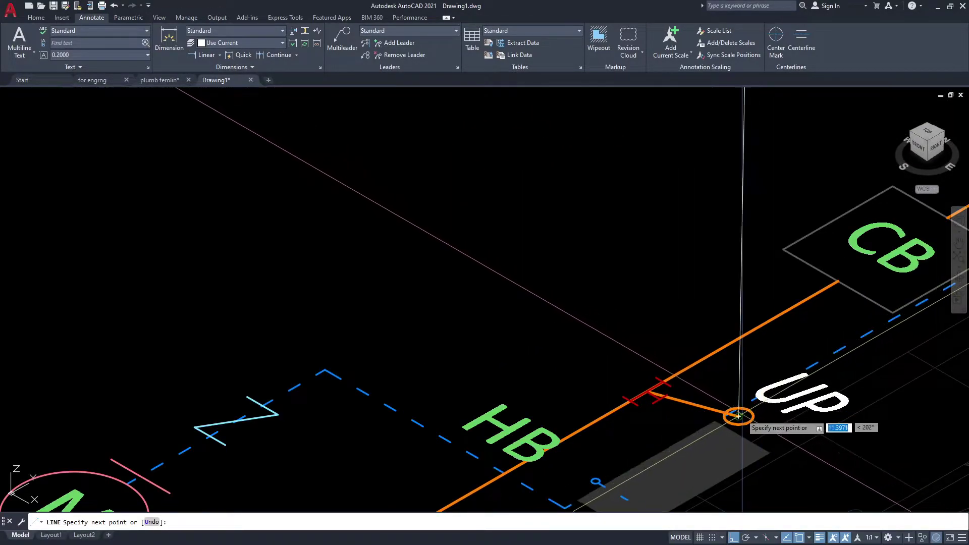
left_click(722, 379)
key("Return")
scroll(829, 390, "down", 4)
middle_click_drag(829, 389, 750, 389)
- Match the riser to the orange pipe's properties with MATCHPROP
type("ma")
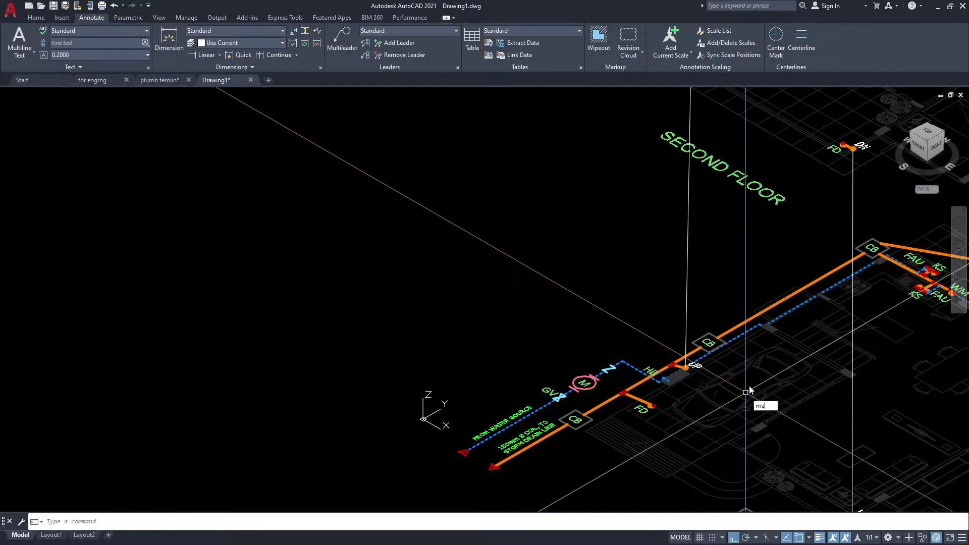
left_click(710, 300)
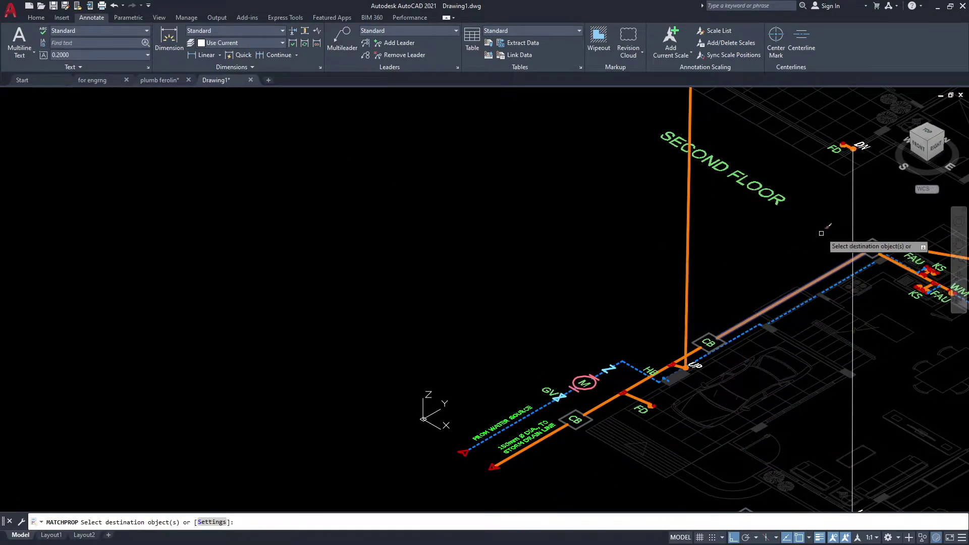
key("Escape")
scroll(865, 211, "down", 2)
scroll(918, 288, "down", 2)
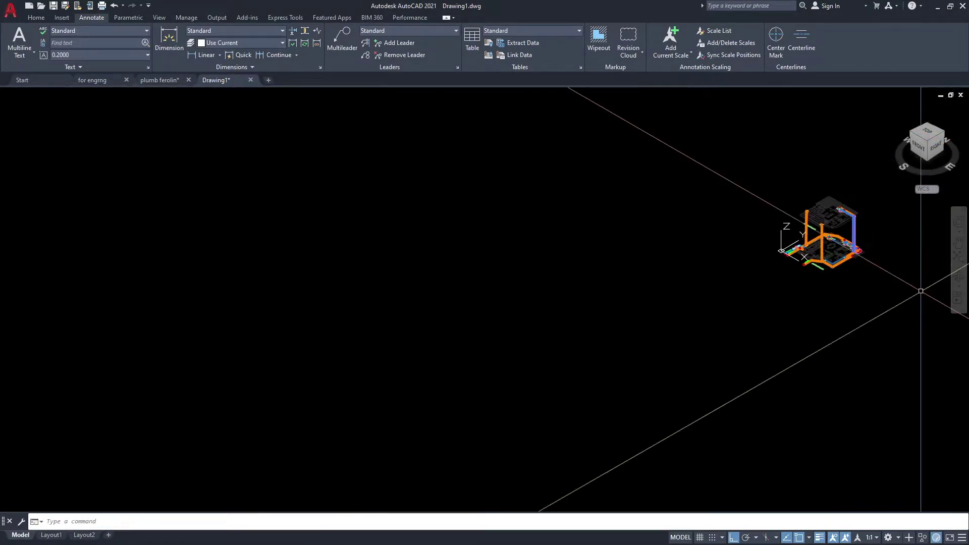
scroll(808, 262, "up", 2)
scroll(710, 244, "up", 2)
scroll(709, 244, "up", 2)
scroll(712, 202, "up", 3)
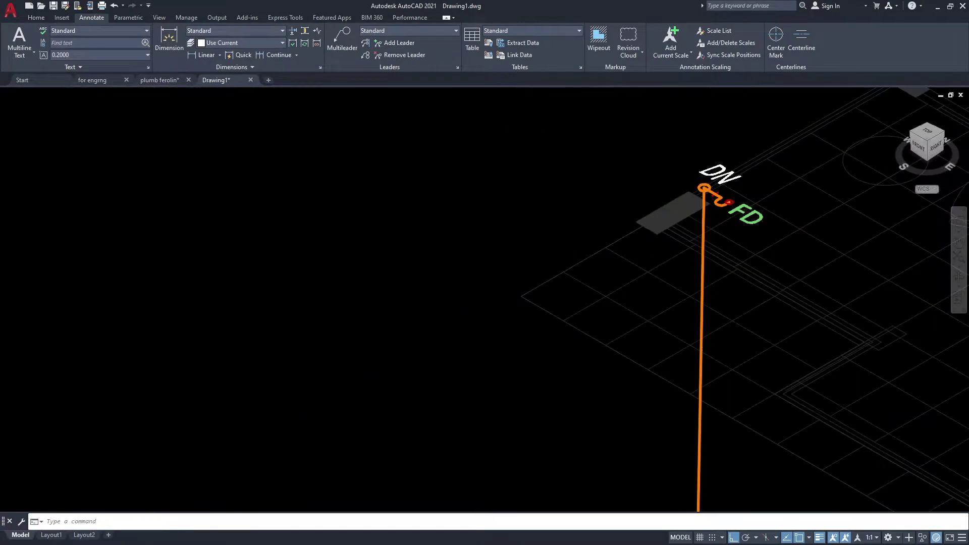
scroll(717, 252, "down", 5)
scroll(759, 320, "up", 5)
left_click(759, 320)
key("Escape")
scroll(707, 293, "down", 3)
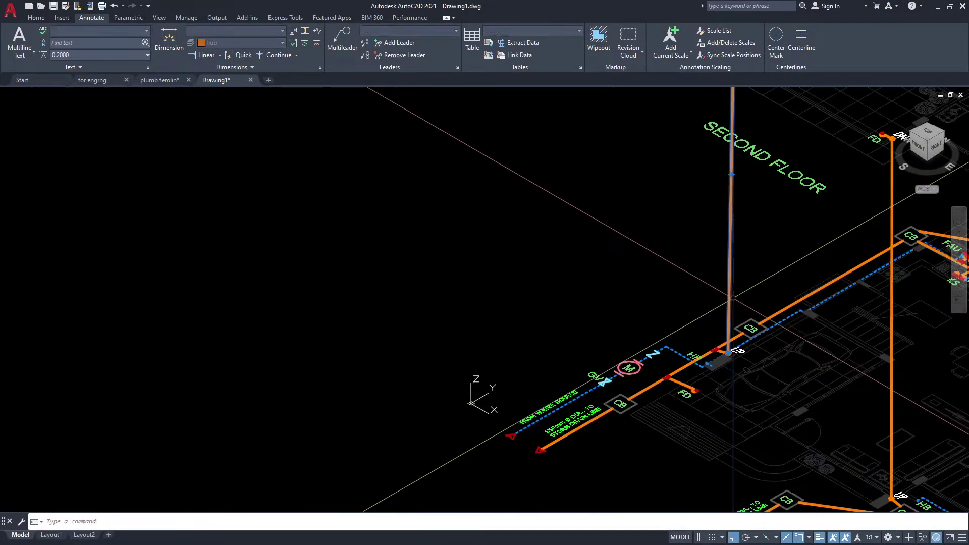
scroll(757, 298, "down", 2)
scroll(770, 296, "up", 2)
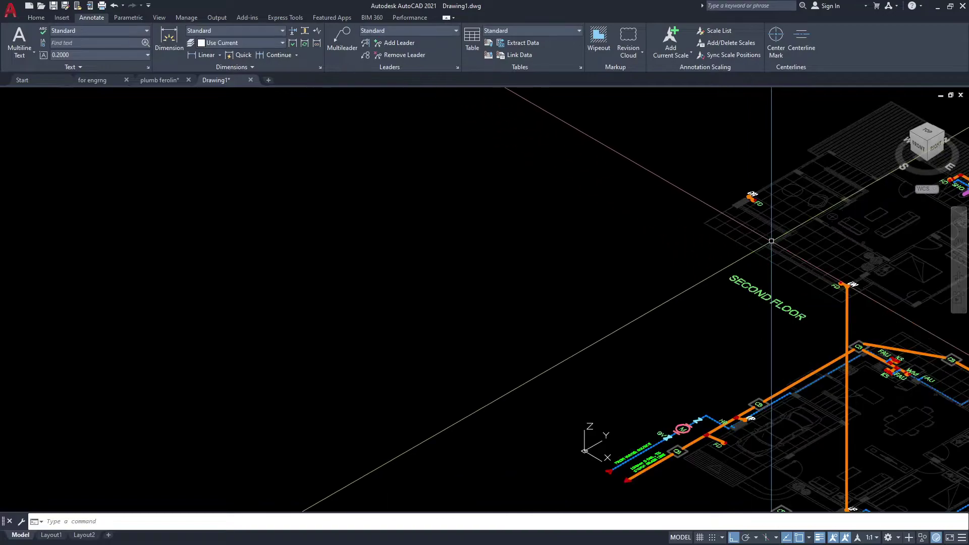
scroll(732, 278, "up", 2)
type("l")
key("Return")
scroll(677, 232, "up", 4)
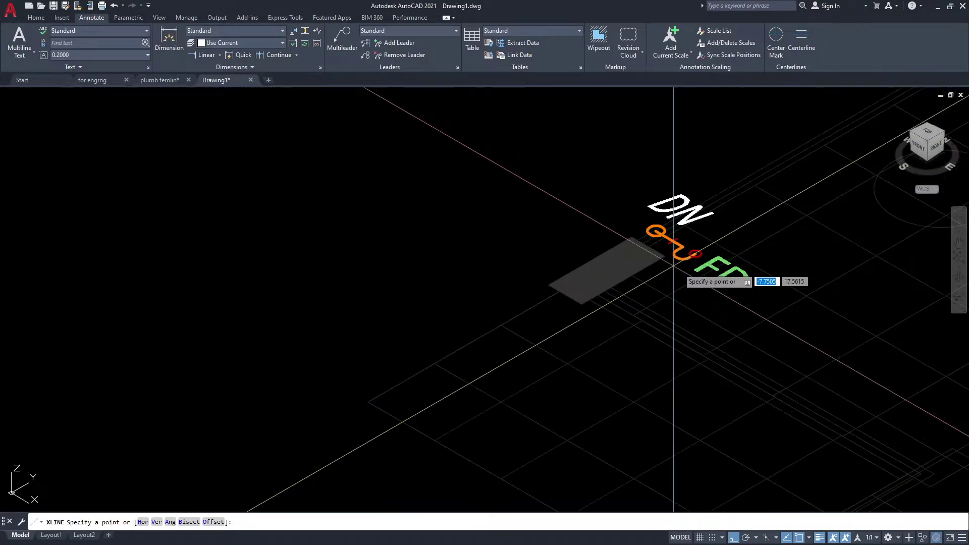
left_click(662, 224)
scroll(668, 231, "down", 3)
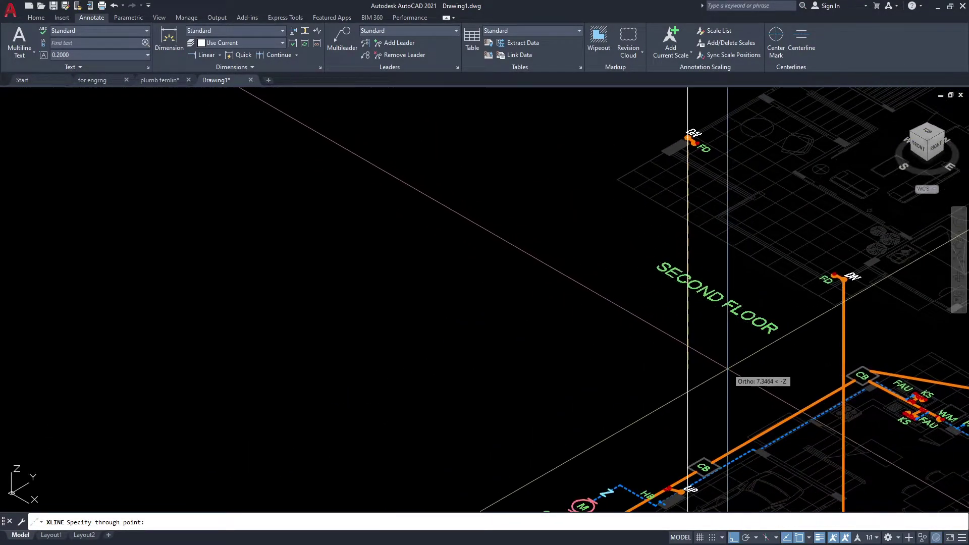
scroll(698, 354, "up", 4)
key("Escape")
scroll(727, 317, "up", 3)
middle_click_drag(727, 317, 740, 353)
- Move the ground-floor UP leader to a new point along the orange pipe
left_click(569, 260)
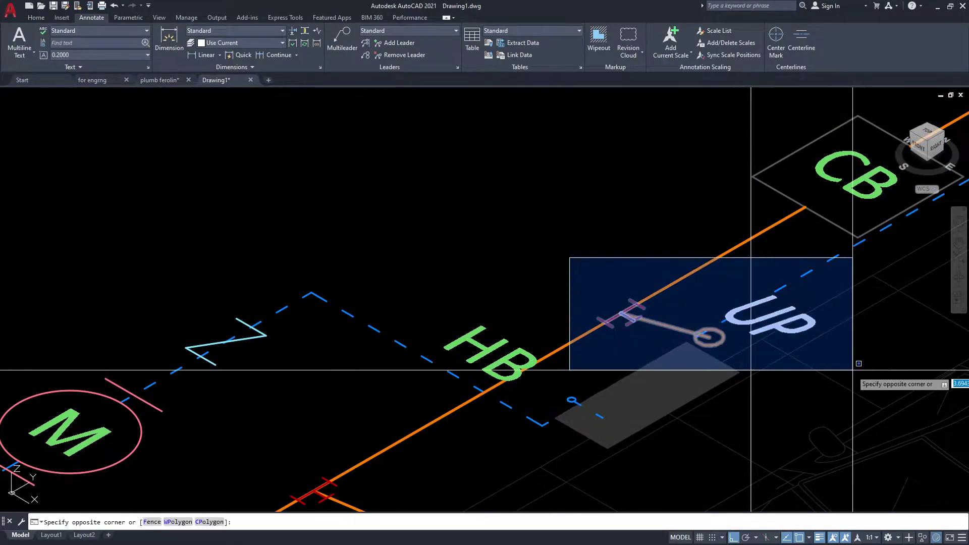
left_click(813, 390)
scroll(782, 360, "up", 1)
key("Return")
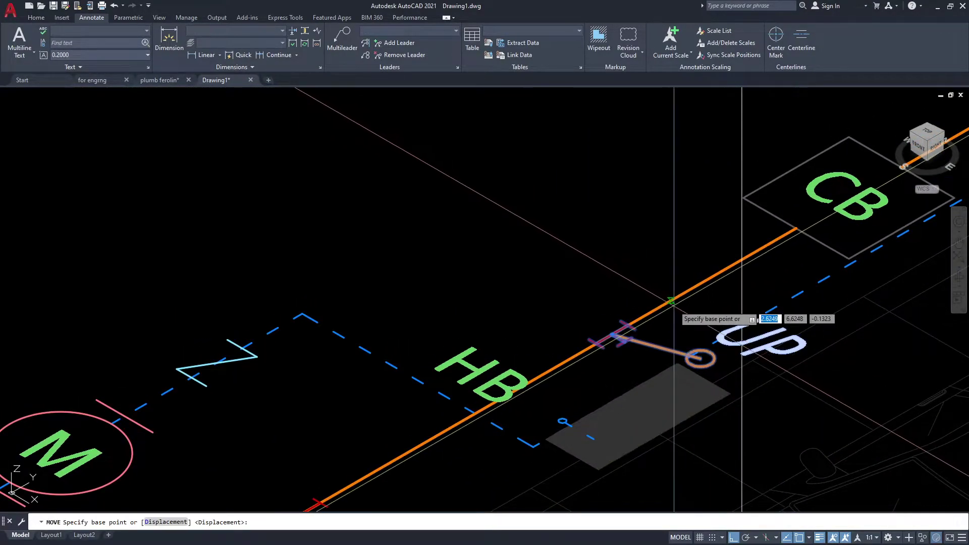
left_click(672, 300)
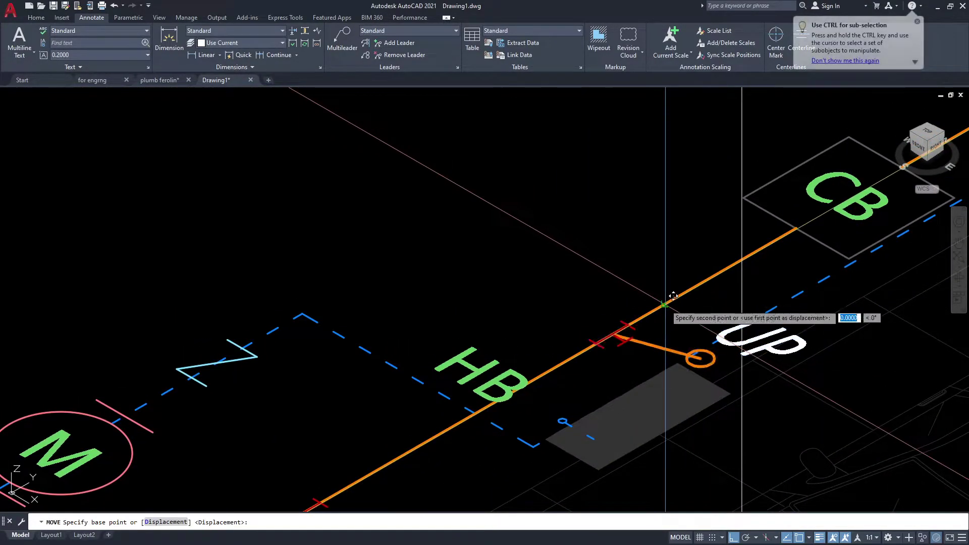
left_click(712, 272)
scroll(712, 272, "down", 2)
scroll(748, 225, "up", 1)
middle_click_drag(748, 225, 749, 250)
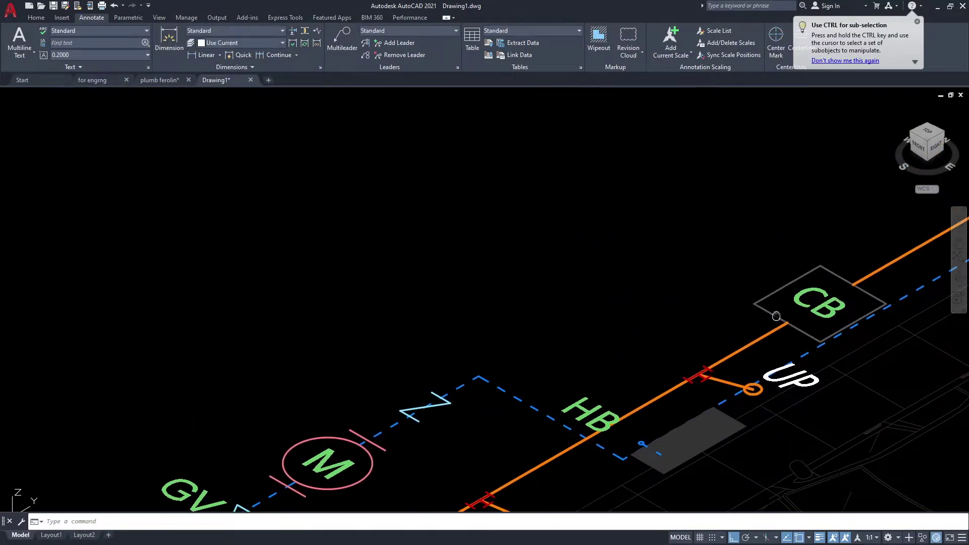
- Draw a riser from the UP leader's end up to the second-floor DN fitting
type("l")
key("Return")
left_click(752, 389)
scroll(757, 266, "down", 3)
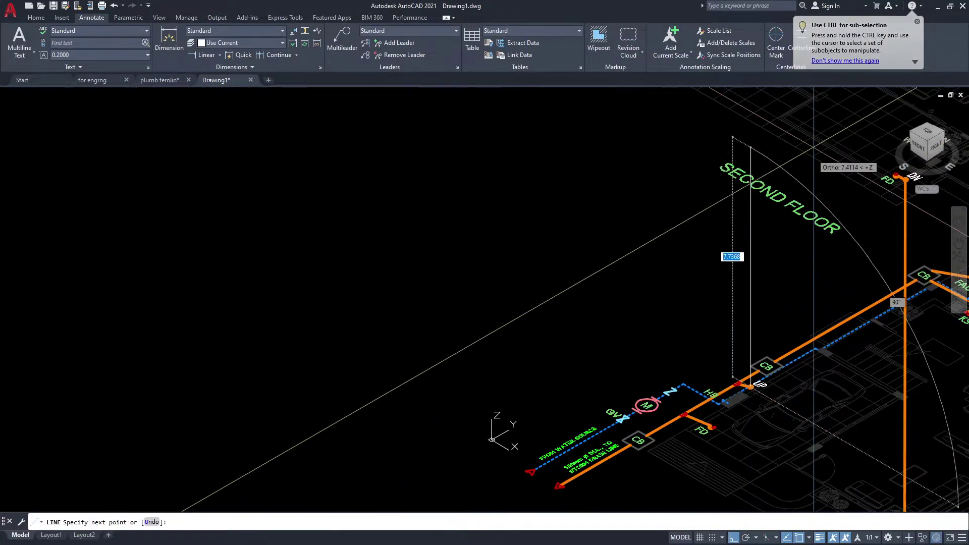
scroll(744, 198, "up", 2)
scroll(717, 315, "up", 2)
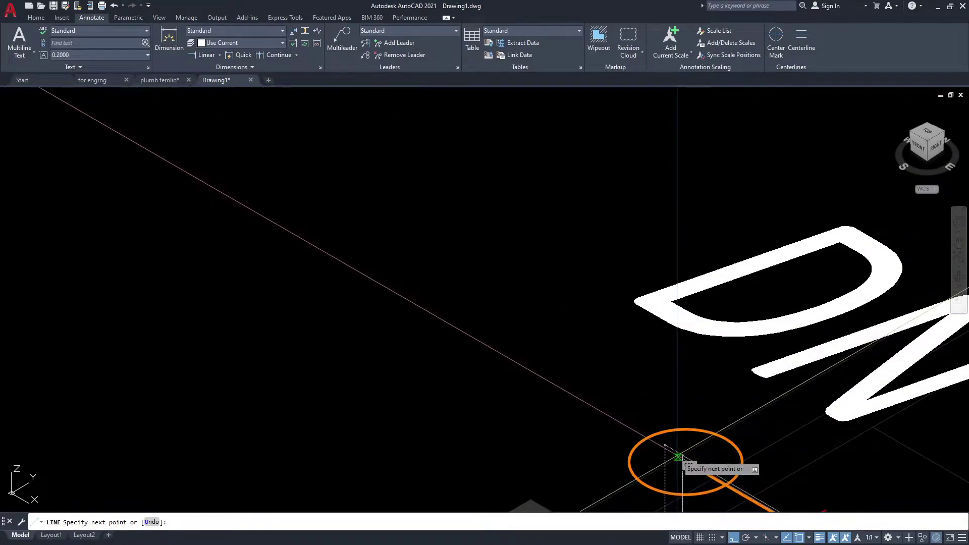
left_click(595, 409)
key("Return")
scroll(596, 409, "down", 2)
- Give the new riser the orange pipe's properties
middle_click_drag(737, 387, 726, 331)
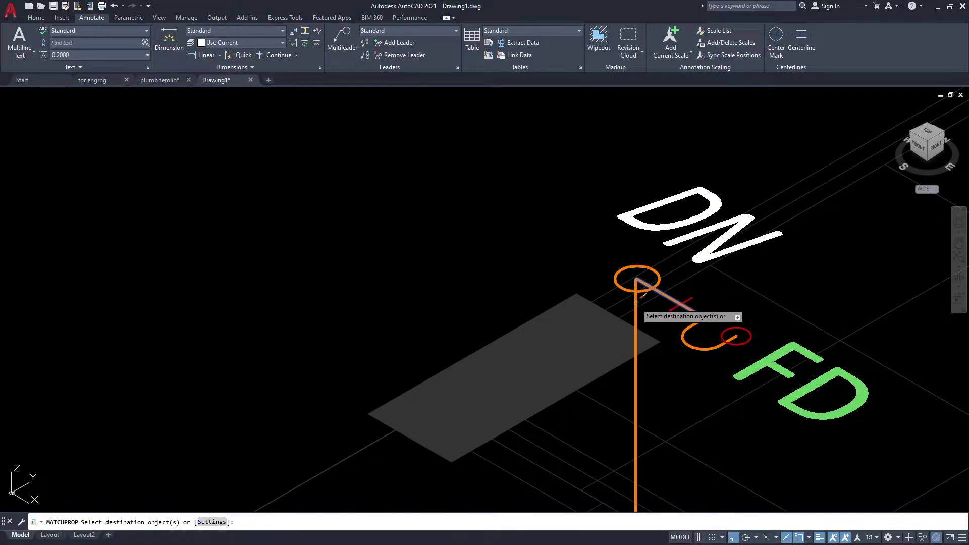
key("Return")
scroll(657, 323, "down", 3)
scroll(707, 353, "down", 2)
scroll(707, 353, "up", 2)
- Window-select both stacked floors and their orange risers
scroll(800, 389, "down", 4)
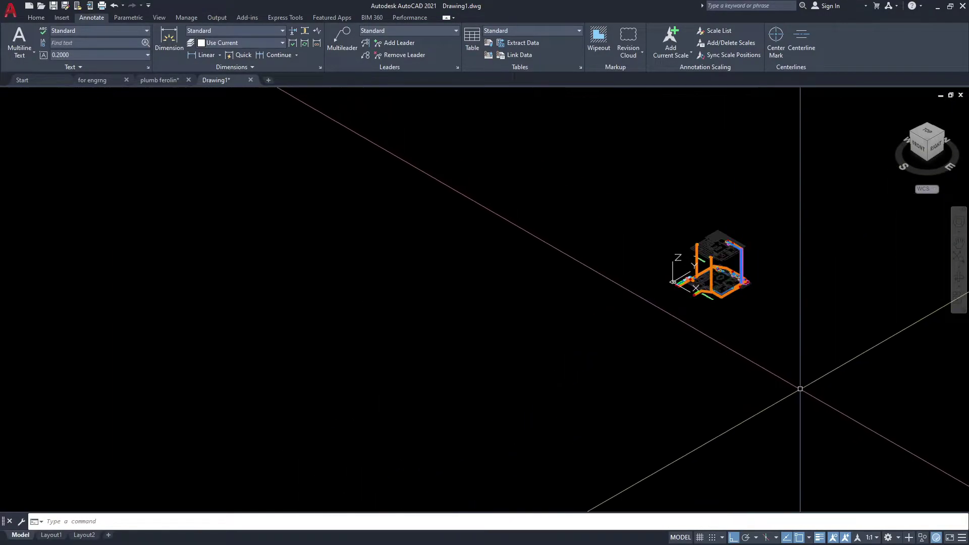
scroll(711, 267, "up", 3)
scroll(712, 267, "down", 5)
mouse_move(825, 407)
middle_mouse_down()
mouse_move(688, 256)
mouse_move(668, 306)
middle_mouse_up()
scroll(832, 399, "down", 2)
scroll(736, 281, "up", 3)
scroll(689, 351, "up", 3)
scroll(671, 303, "down", 2)
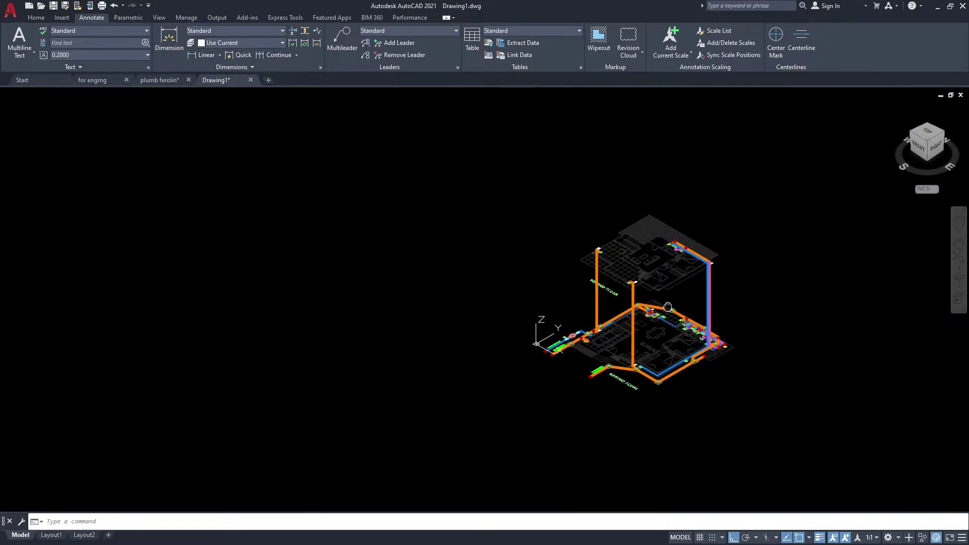
left_click(510, 216)
left_click(764, 389)
key("Escape")
left_click(496, 210)
left_click(773, 398)
type("UCS")
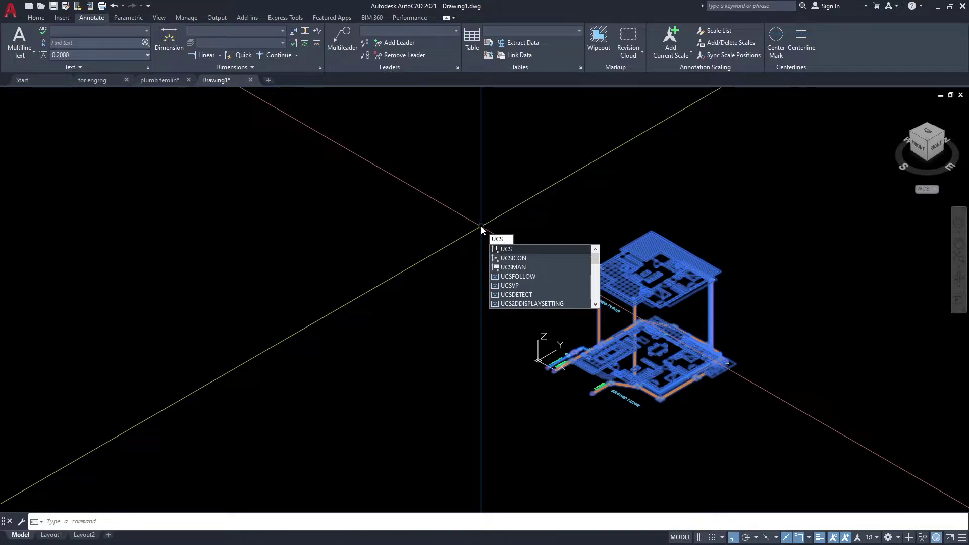
- Run UCS with the View option to align the coordinate system to the isometric view
key("Return")
type("v")
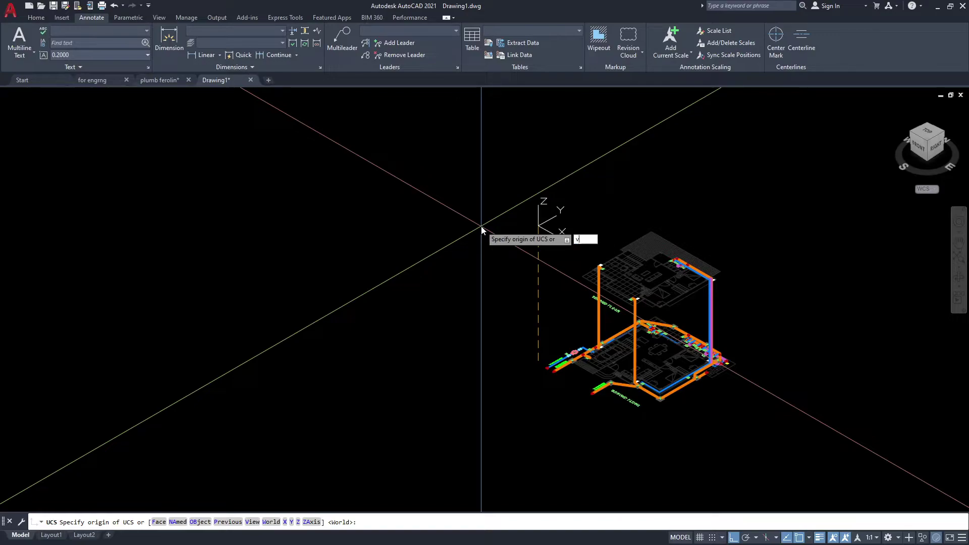
key("Return")
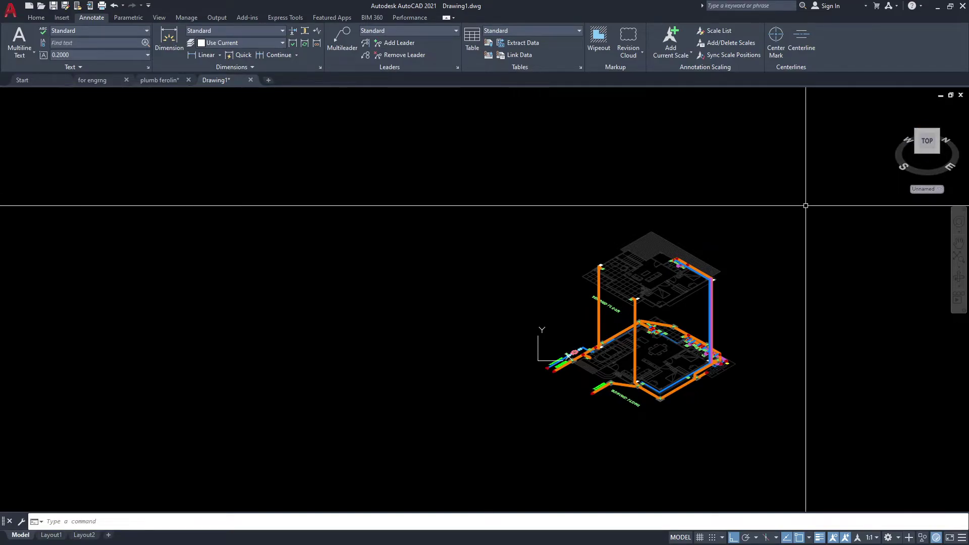
- Window-select the isometric drawing and convert it into a block named 'isometric view'
middle_click_drag(761, 223, 748, 236)
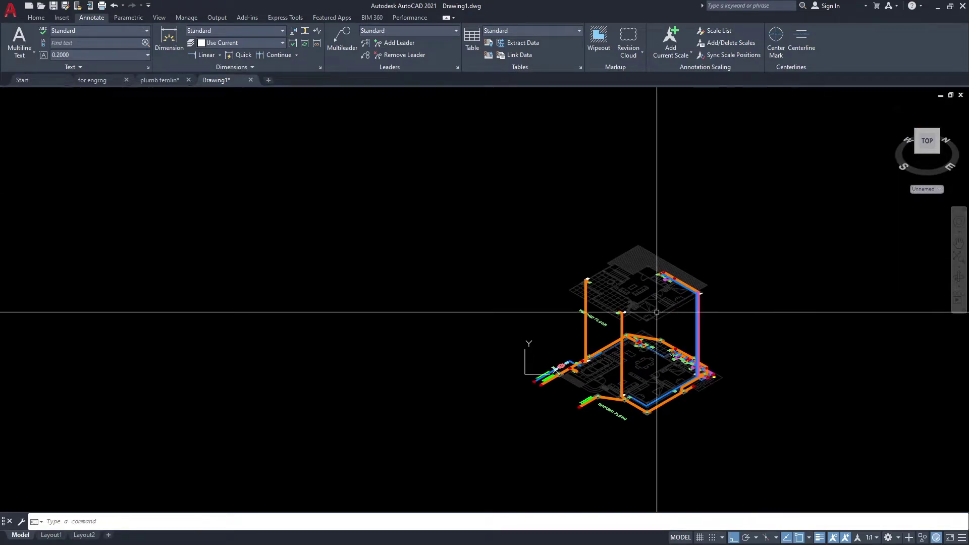
left_click(489, 199)
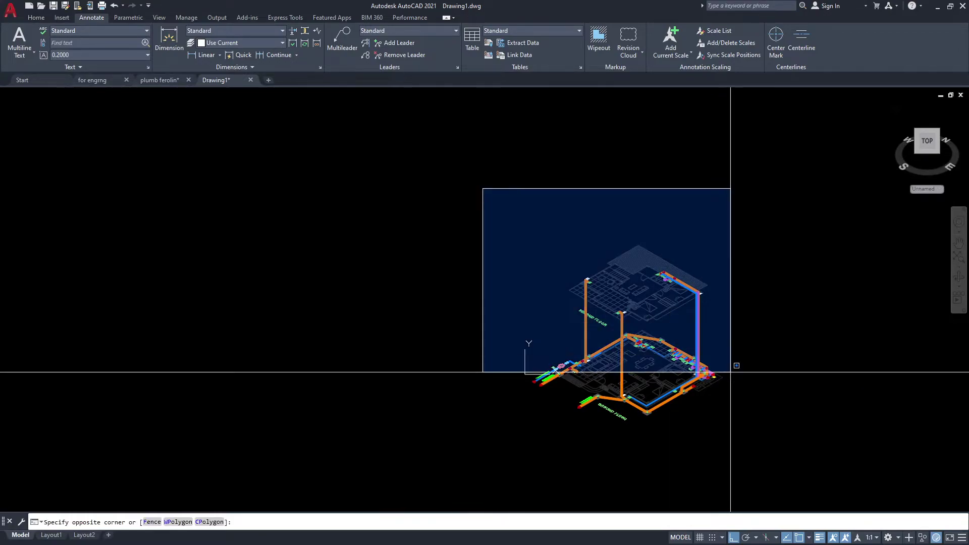
left_click(742, 422)
middle_click_drag(728, 413, 695, 401)
type("B")
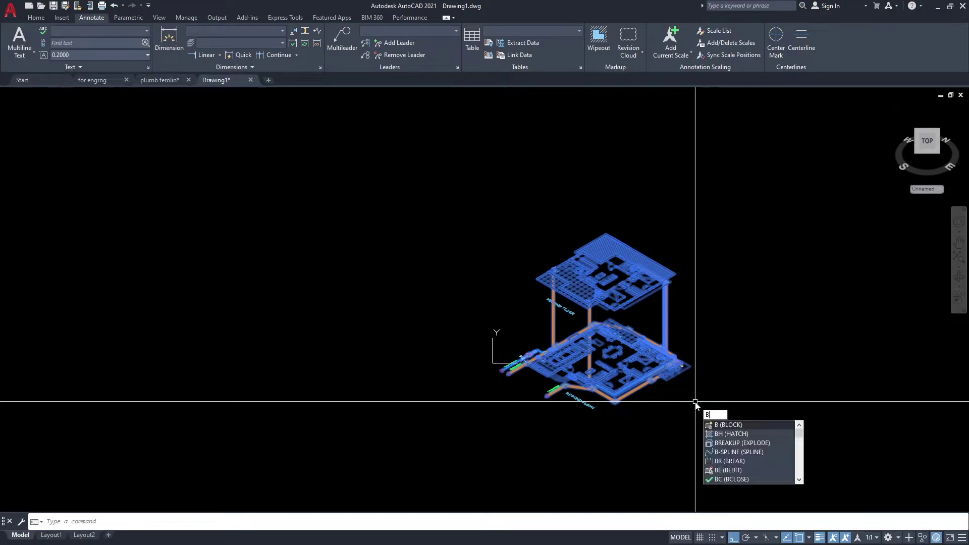
key("Return")
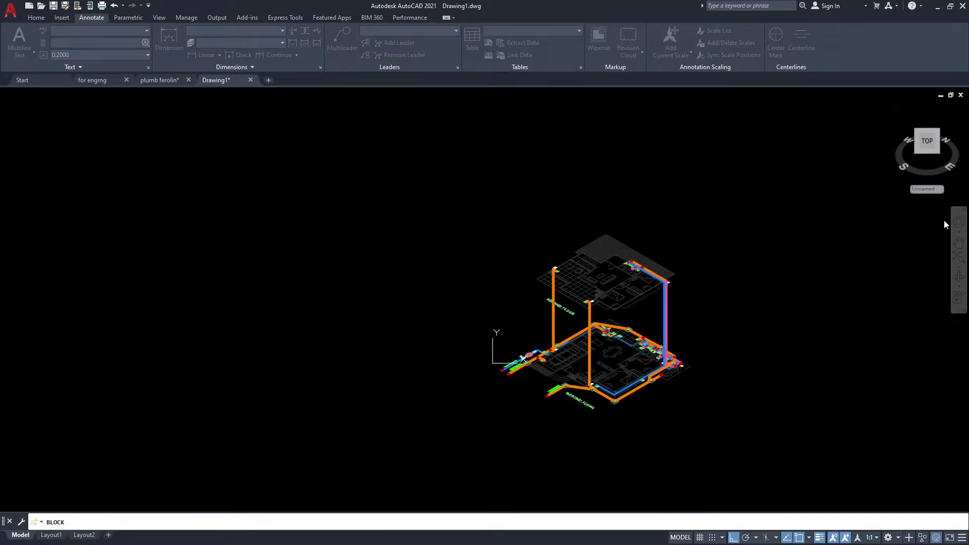
mouse_move(610, 191)
left_mouse_down()
mouse_move(569, 133)
mouse_move(602, 121)
left_mouse_up()
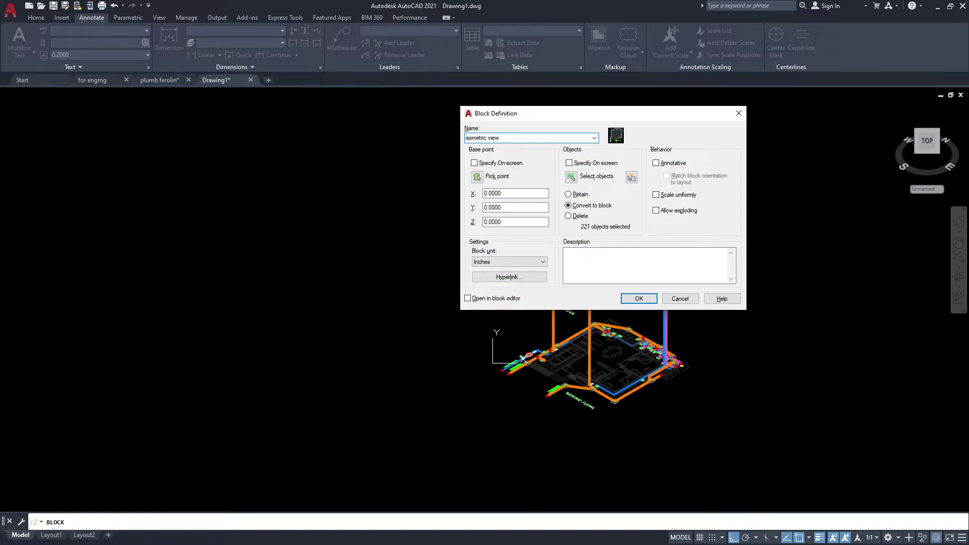
key("Return")
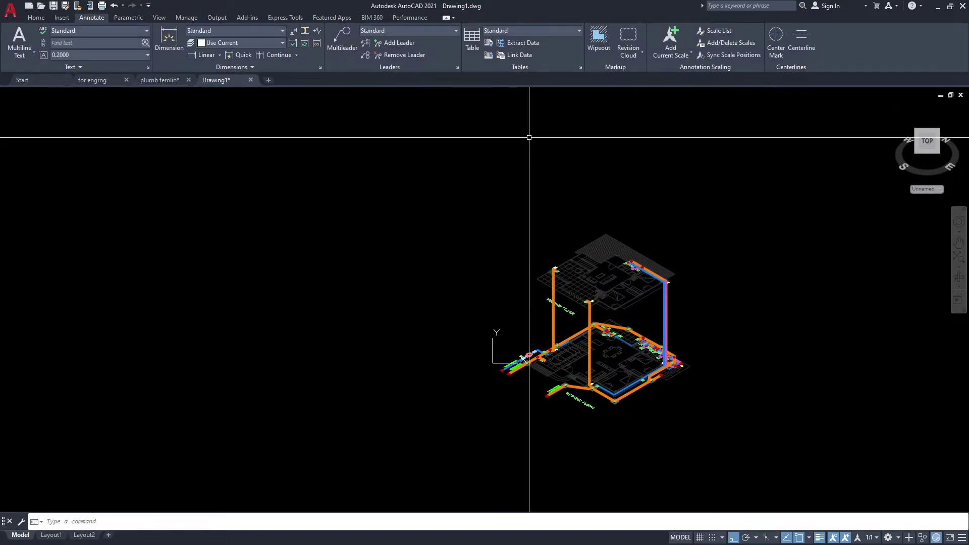
scroll(608, 284, "up", 1)
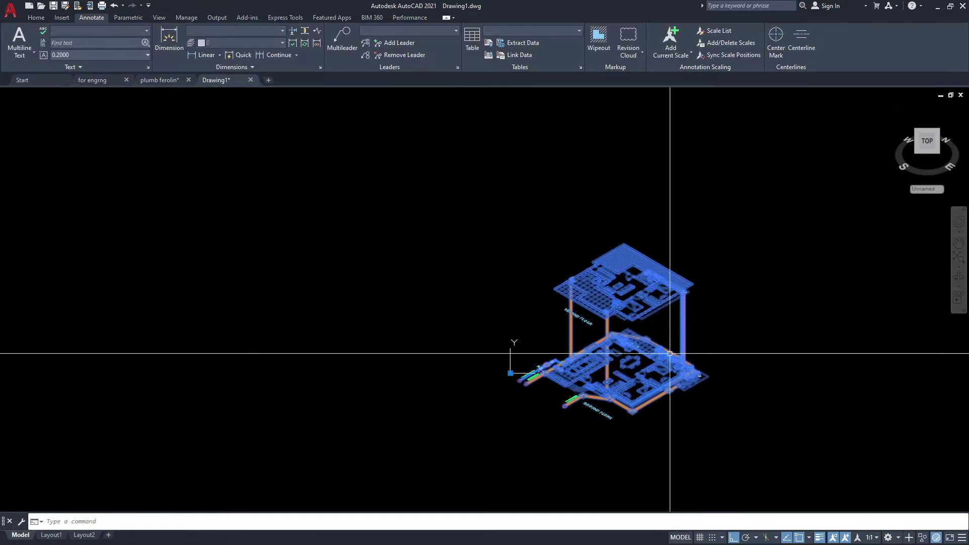
scroll(604, 406, "up", 4)
scroll(604, 406, "down", 5)
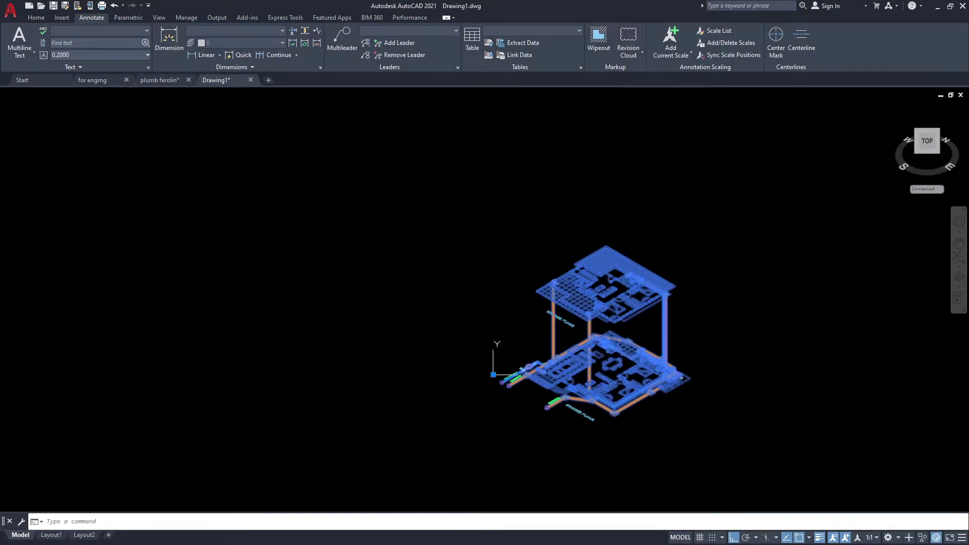
- Paste the isometric block into the plumb ferolin drawing, right of the floor plans
left_click(165, 79)
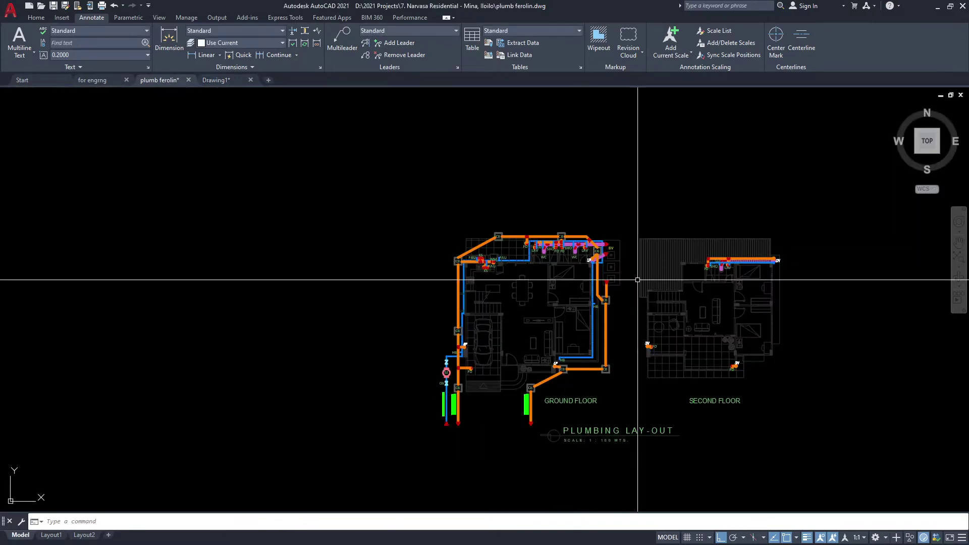
scroll(743, 328, "down", 4)
middle_click_drag(751, 309, 575, 277)
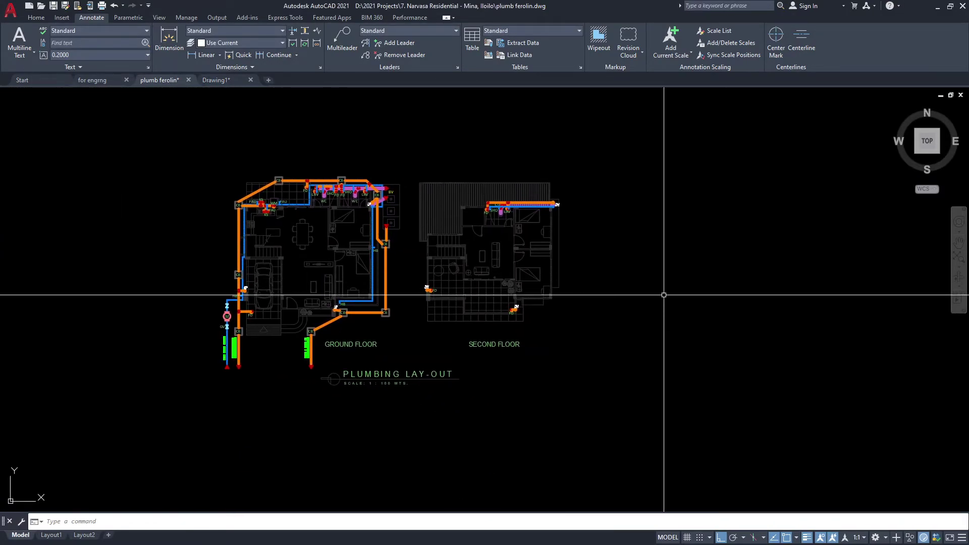
key("ctrl+v")
left_click(616, 354)
scroll(802, 328, "down", 3)
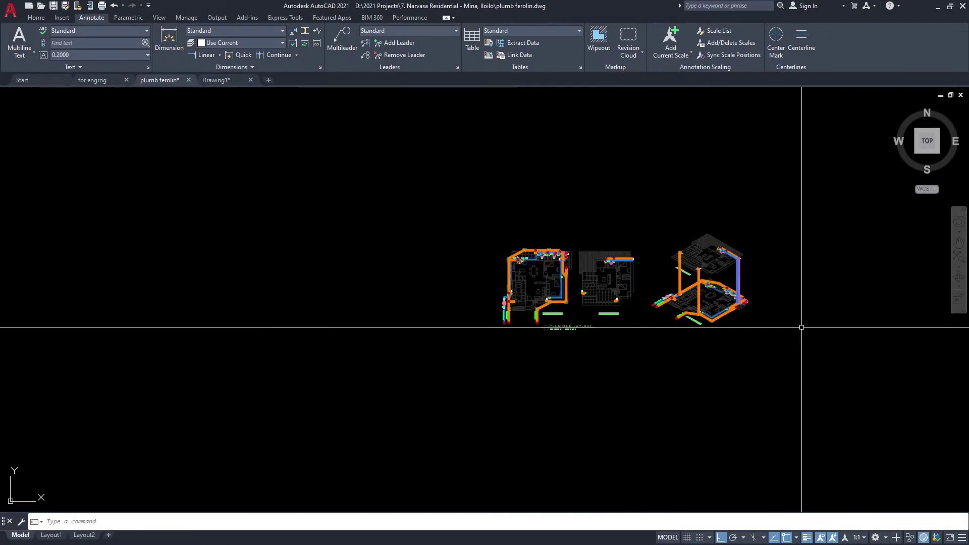
- Move the pasted isometric onto the plumbing sheet
left_click(724, 319)
left_click(675, 274)
type("m")
key("Return")
left_click(649, 282)
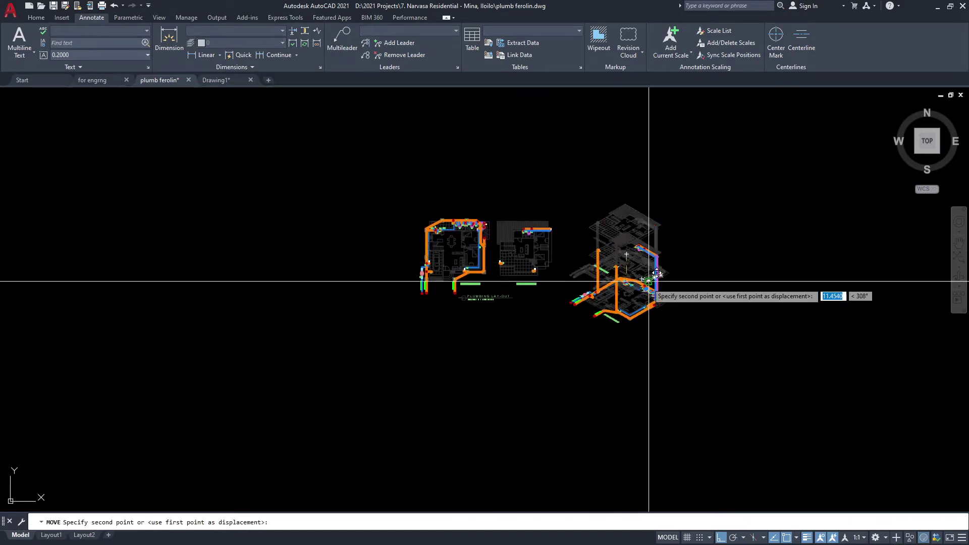
scroll(622, 273, "down", 3)
scroll(630, 279, "up", 5)
scroll(578, 348, "up", 1)
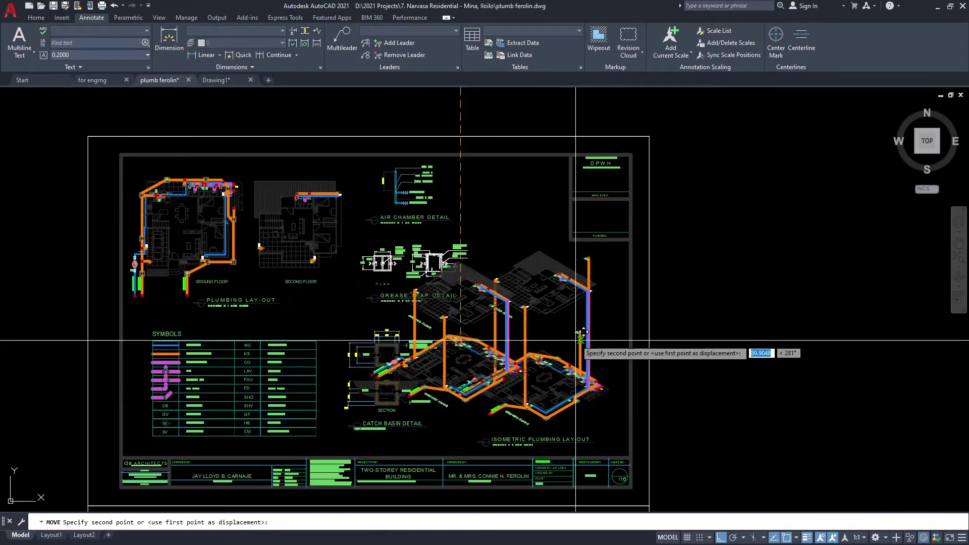
scroll(806, 431, "up", 3)
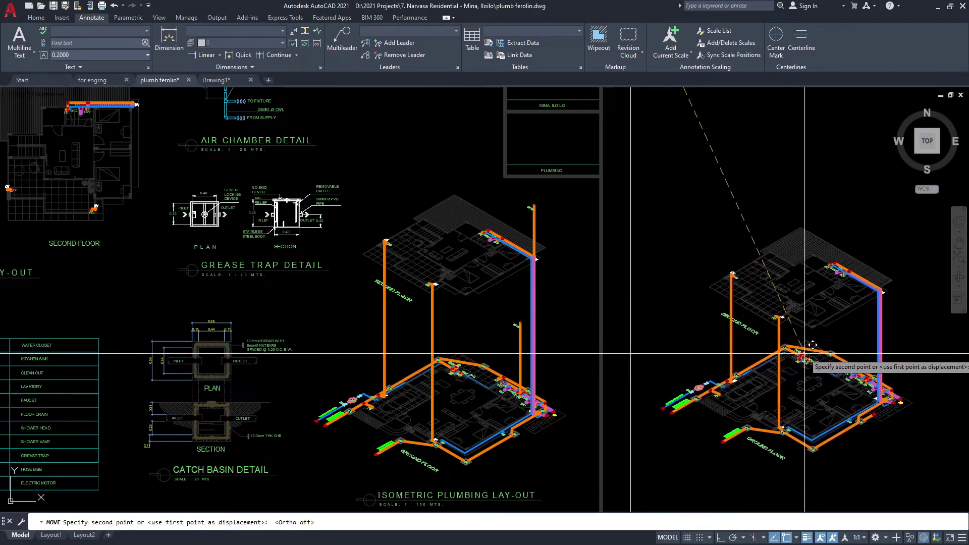
left_click(692, 382)
- Copy the ISOMETRIC PLUMBING LAY-OUT title beneath the new isometric drawing
left_click(272, 432)
left_click(474, 459)
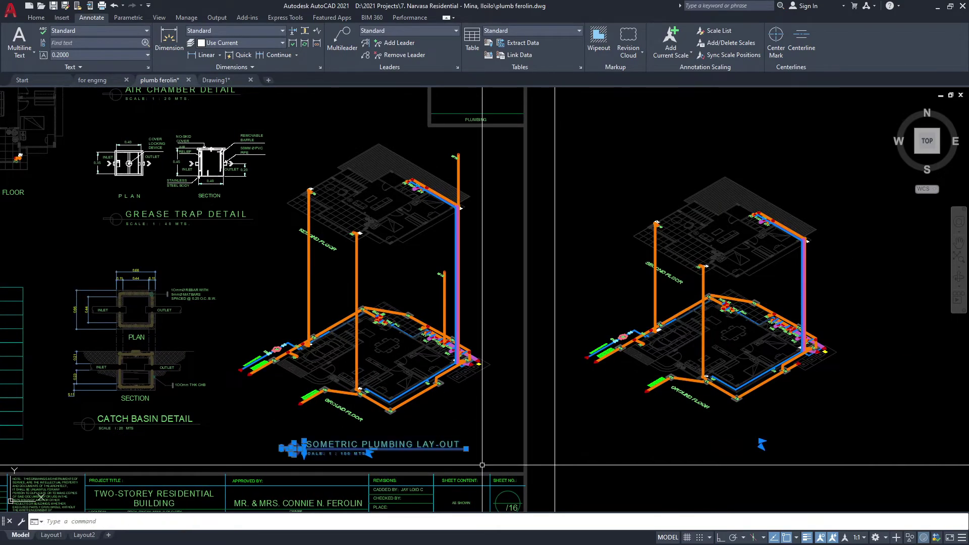
middle_click_drag(475, 460, 449, 454)
right_click(456, 460)
left_click(485, 525)
left_click(282, 436)
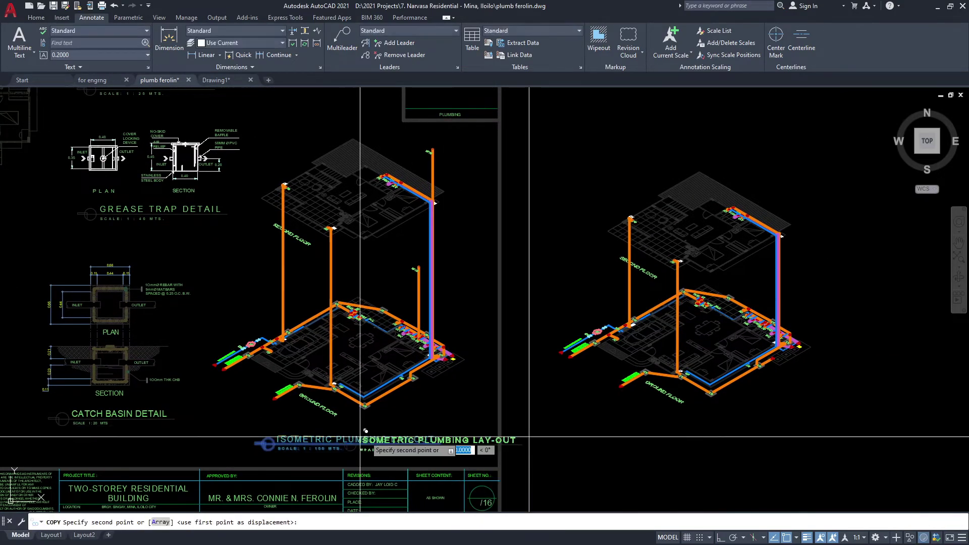
middle_click_drag(730, 443, 578, 434)
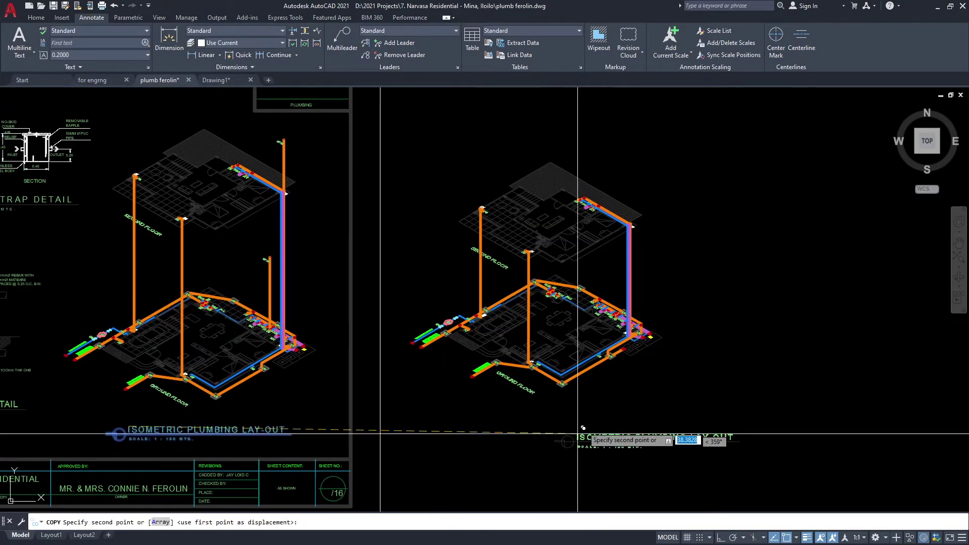
left_click(460, 412)
key("Escape")
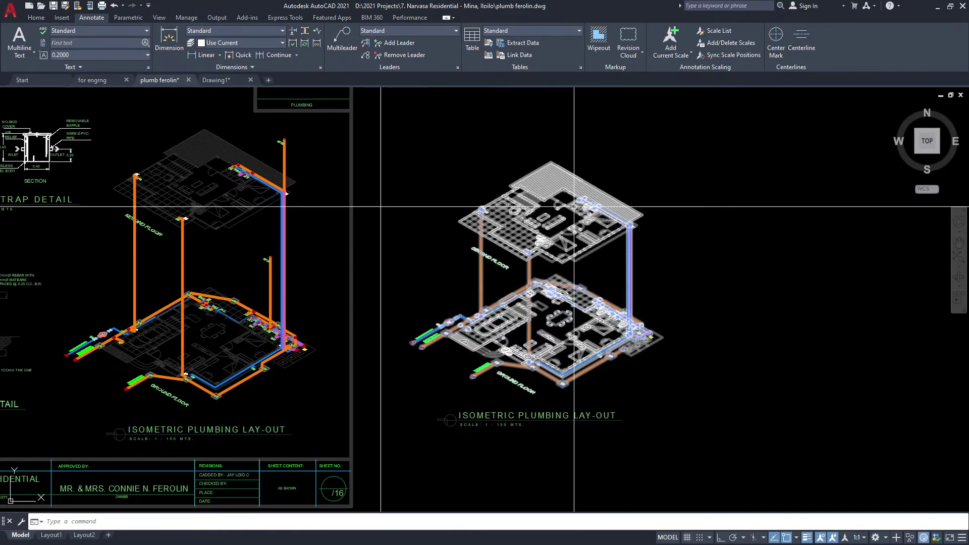
scroll(319, 163, "up", 2)
scroll(208, 147, "up", 2)
scroll(264, 156, "down", 5)
scroll(511, 268, "up", 3)
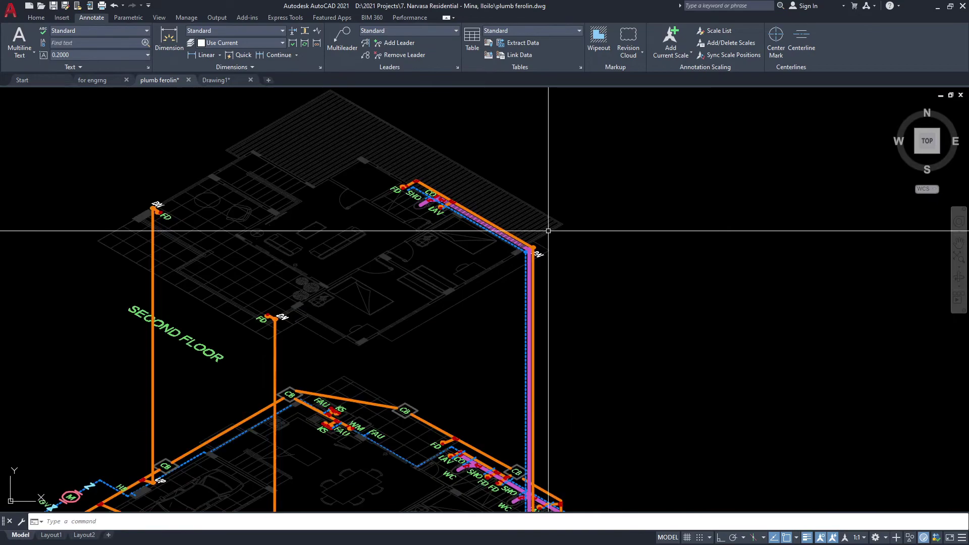
scroll(512, 268, "up", 2)
scroll(511, 268, "down", 2)
scroll(505, 235, "down", 2)
scroll(507, 212, "down", 2)
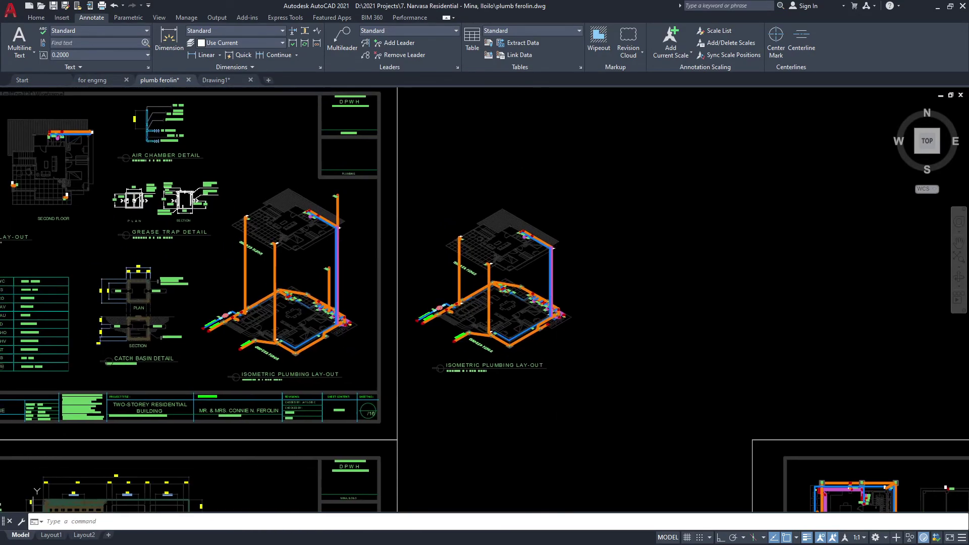
scroll(549, 195, "up", 2)
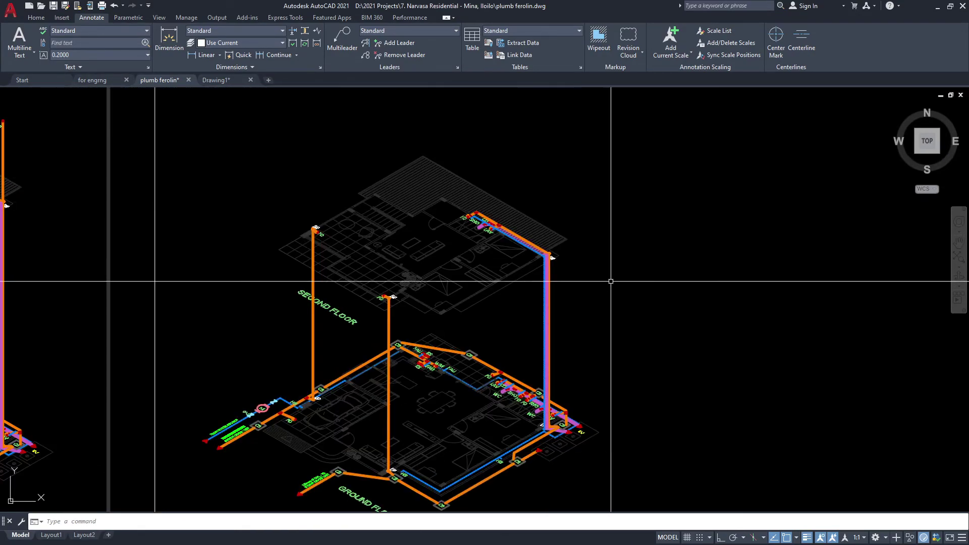
scroll(610, 340, "down", 3)
left_click(675, 426)
left_click(472, 216)
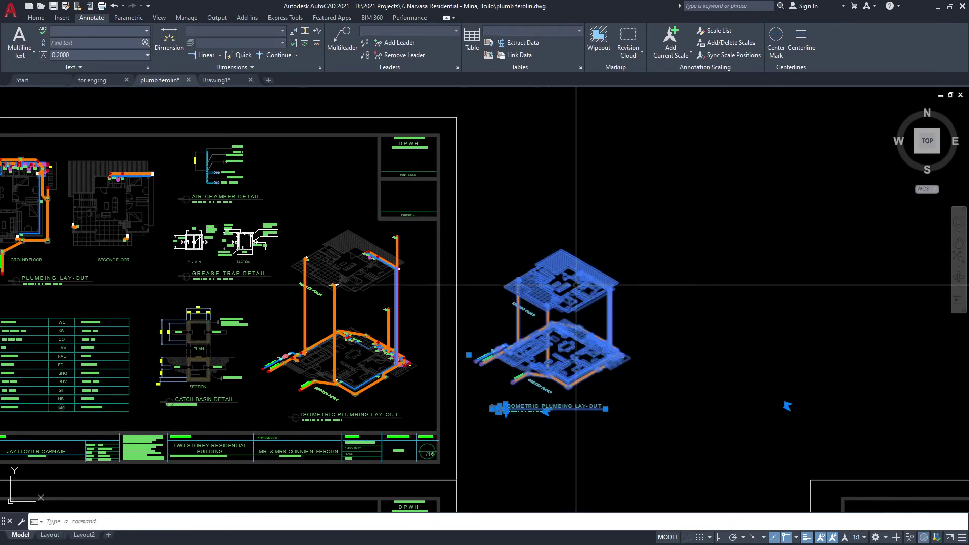
scroll(565, 287, "up", 2)
scroll(555, 298, "up", 3)
scroll(548, 311, "up", 2)
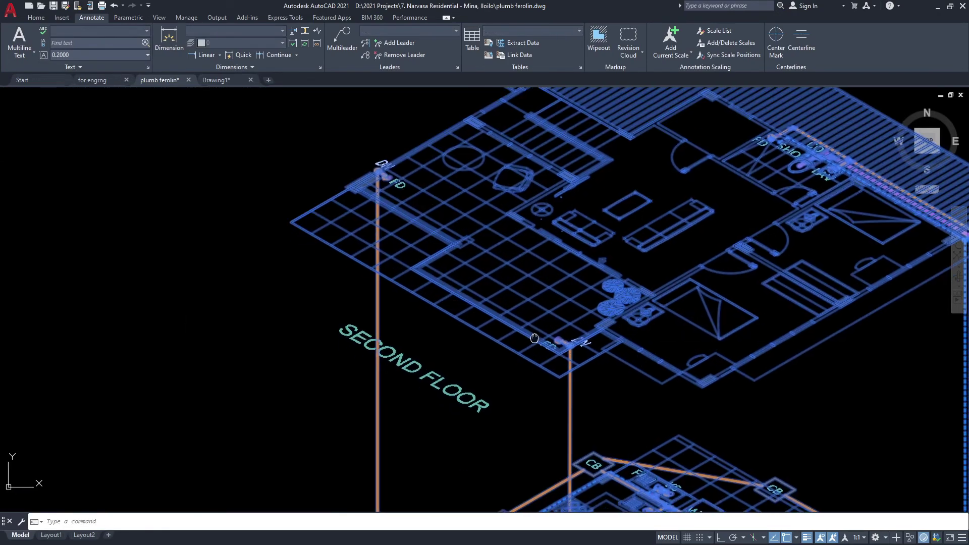
scroll(542, 320, "up", 1)
middle_click_drag(619, 337, 593, 325)
scroll(594, 325, "down", 3)
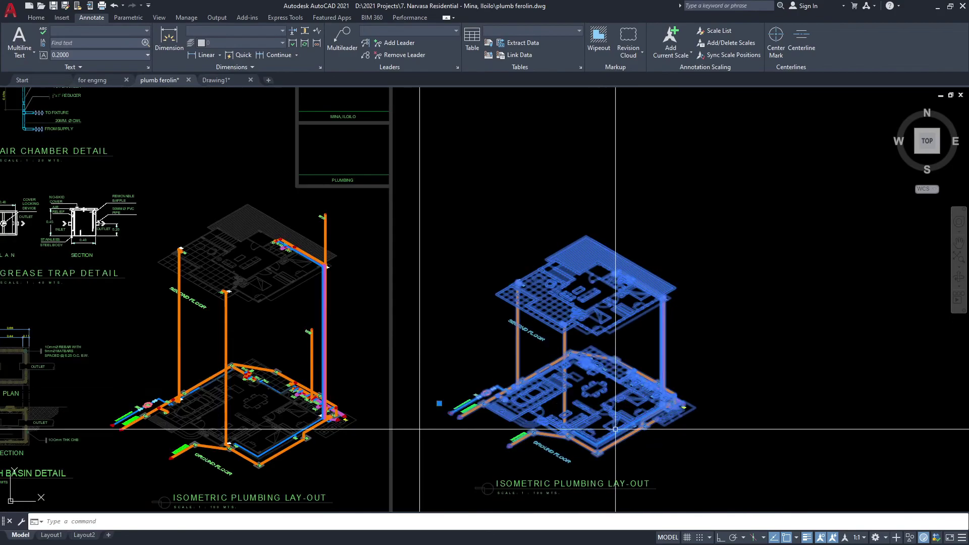
scroll(516, 319, "up", 1)
scroll(516, 320, "up", 1)
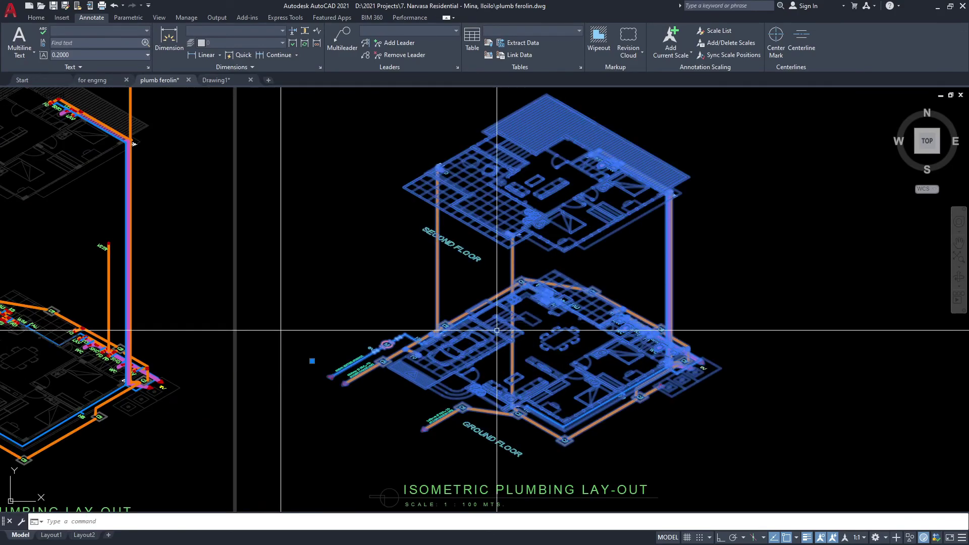